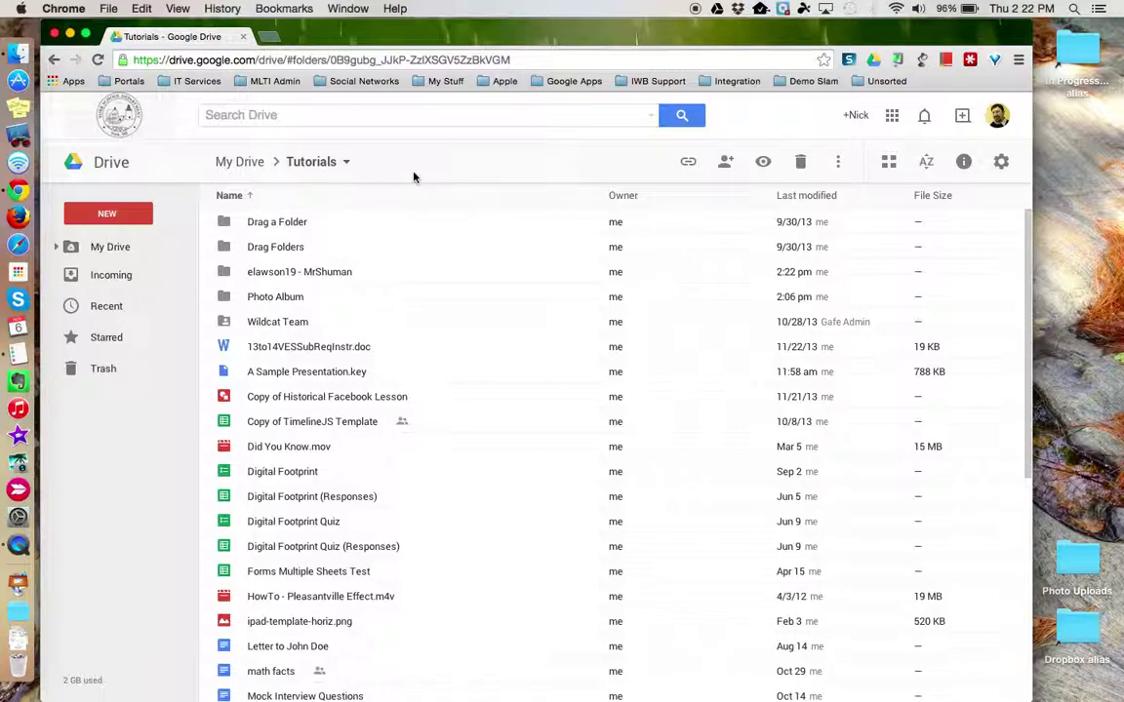
Step: Turn on link sharing for the folder listed below Drag Folders and let people at York School Department with the link edit
left_click(314, 273)
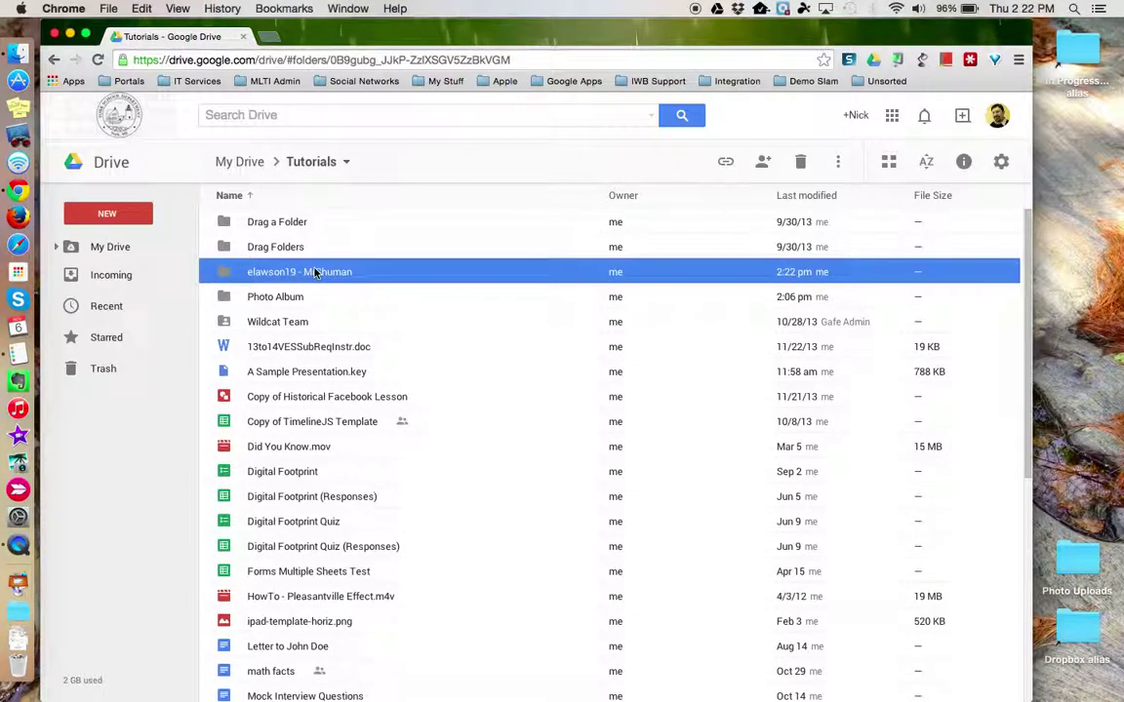
left_click(764, 163)
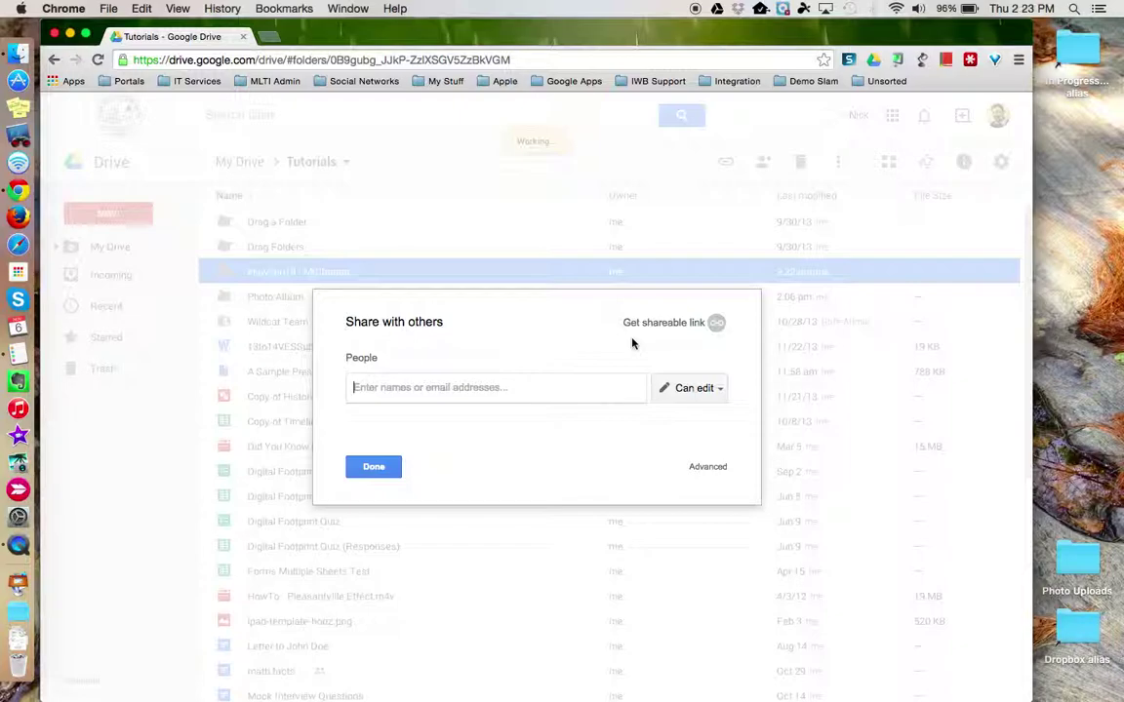
left_click(689, 326)
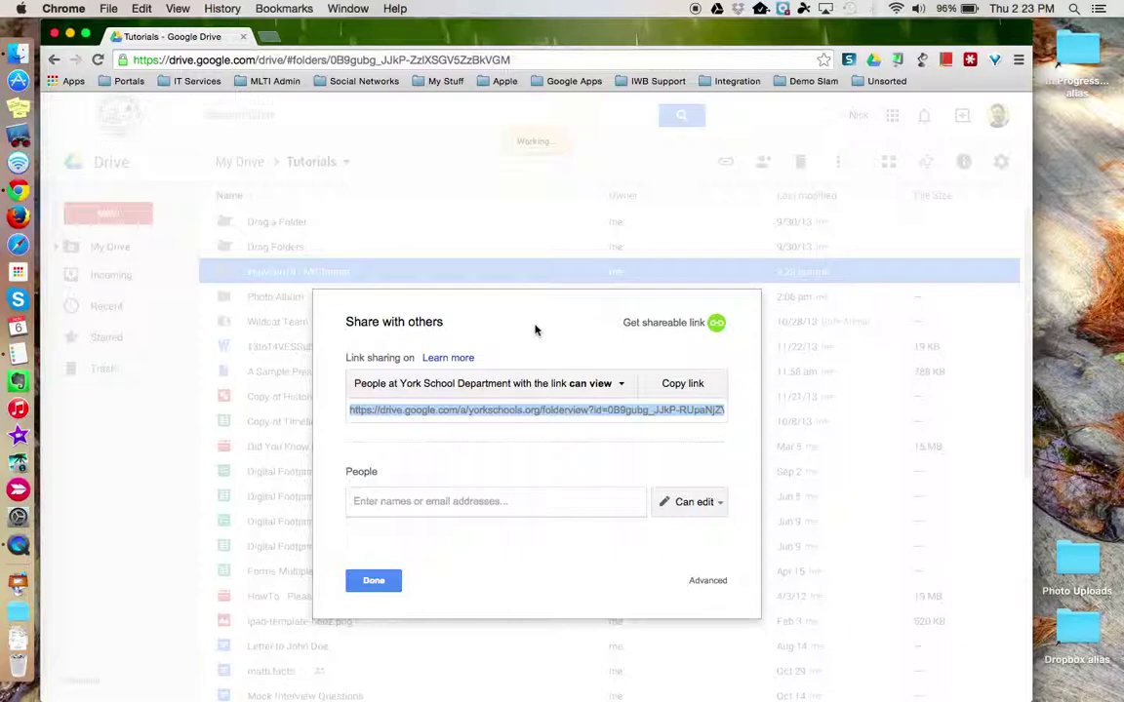
left_click(622, 386)
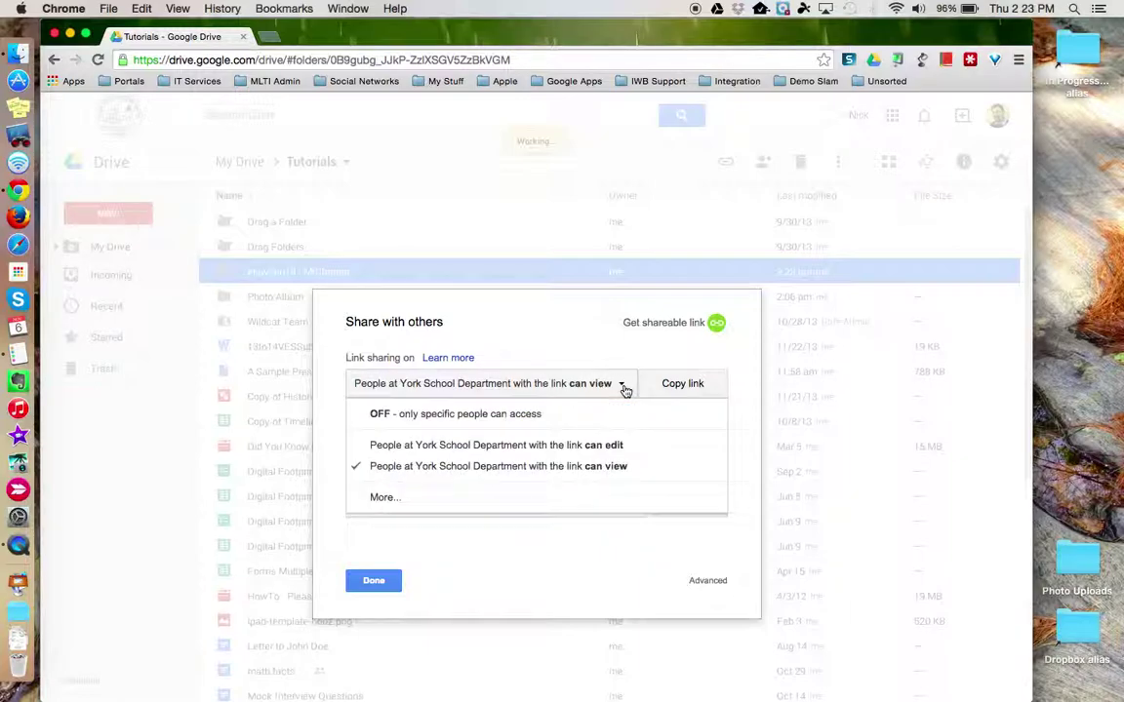
left_click(612, 450)
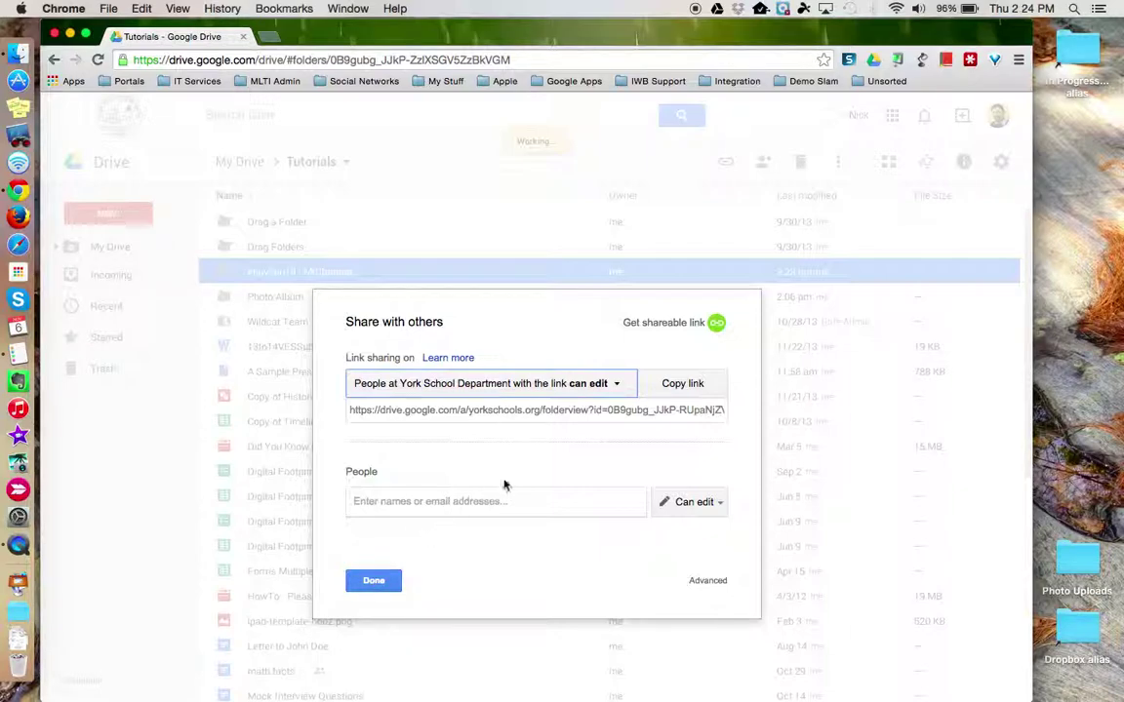
Step: Switch the folder's link sharing to OFF - only specific people, and add a colleague as an invitee with Can view access
left_click(620, 386)
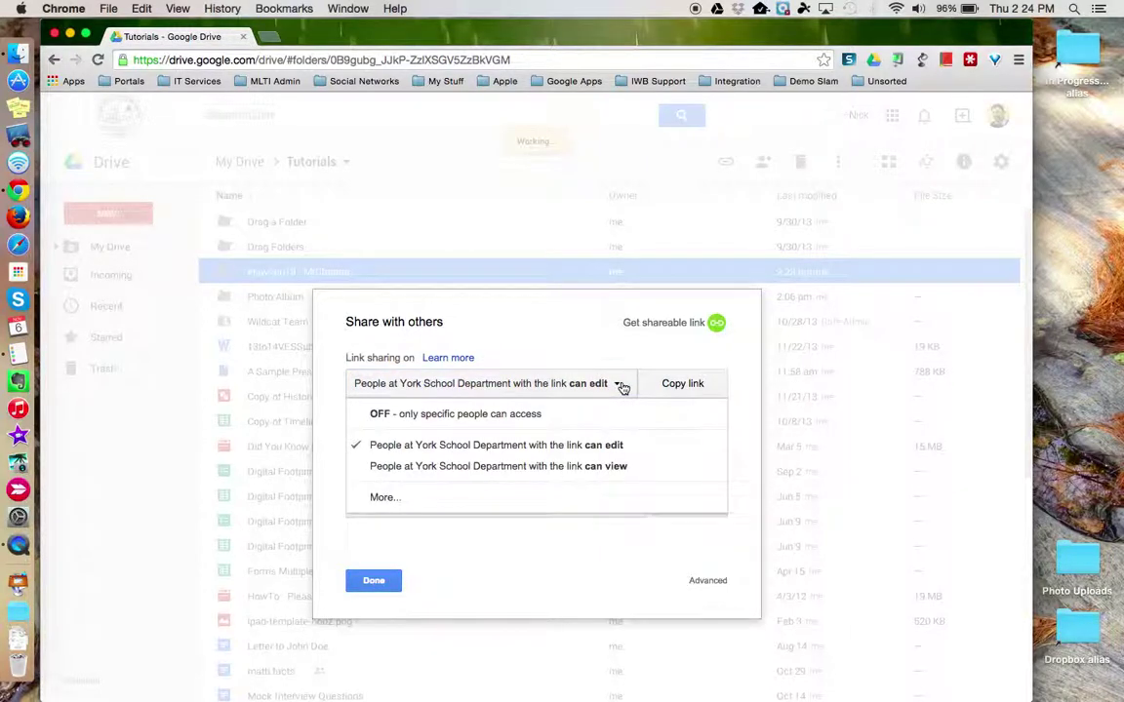
left_click(377, 419)
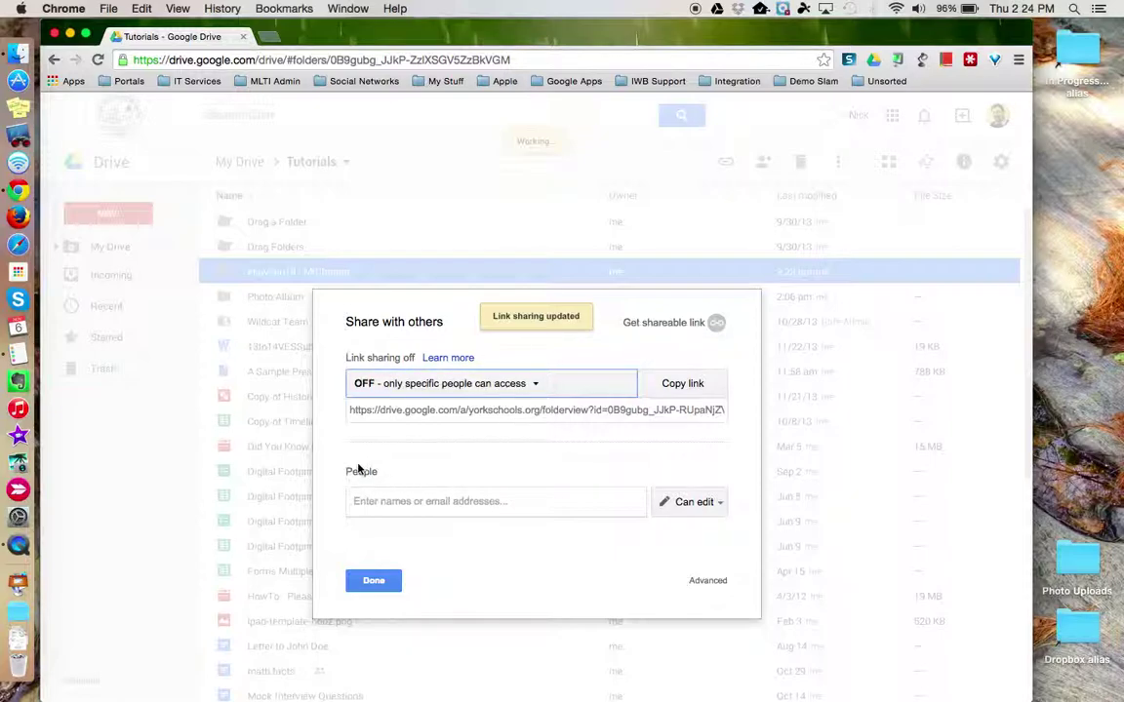
left_click(360, 500)
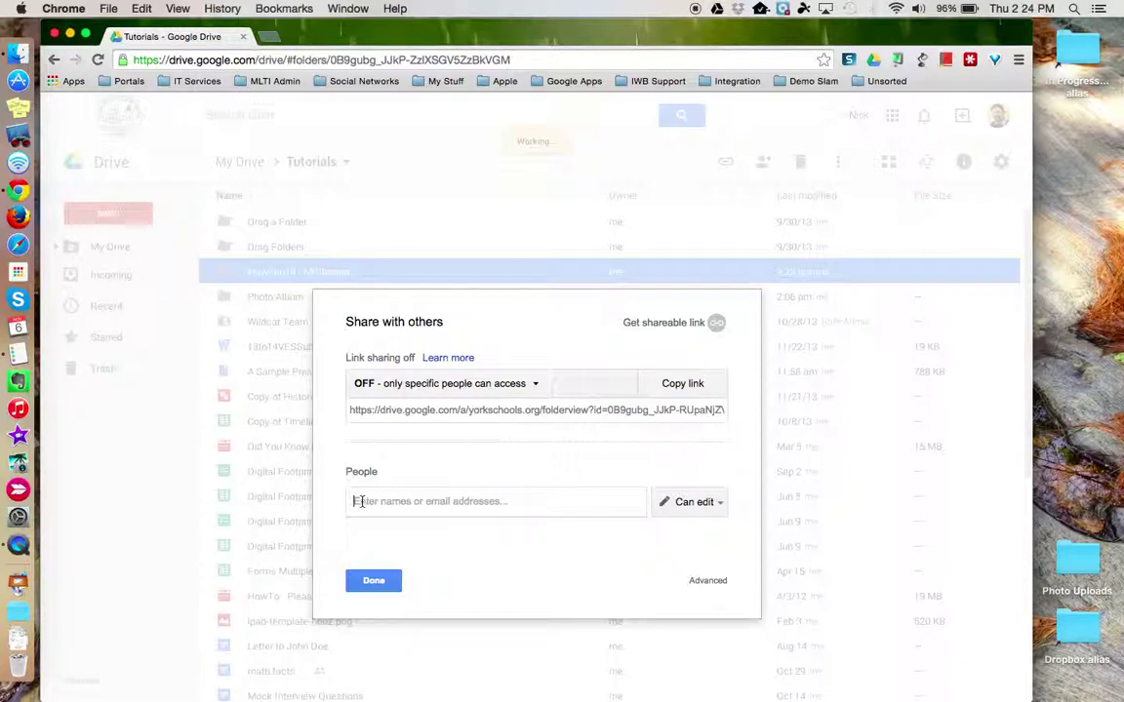
type("elaw")
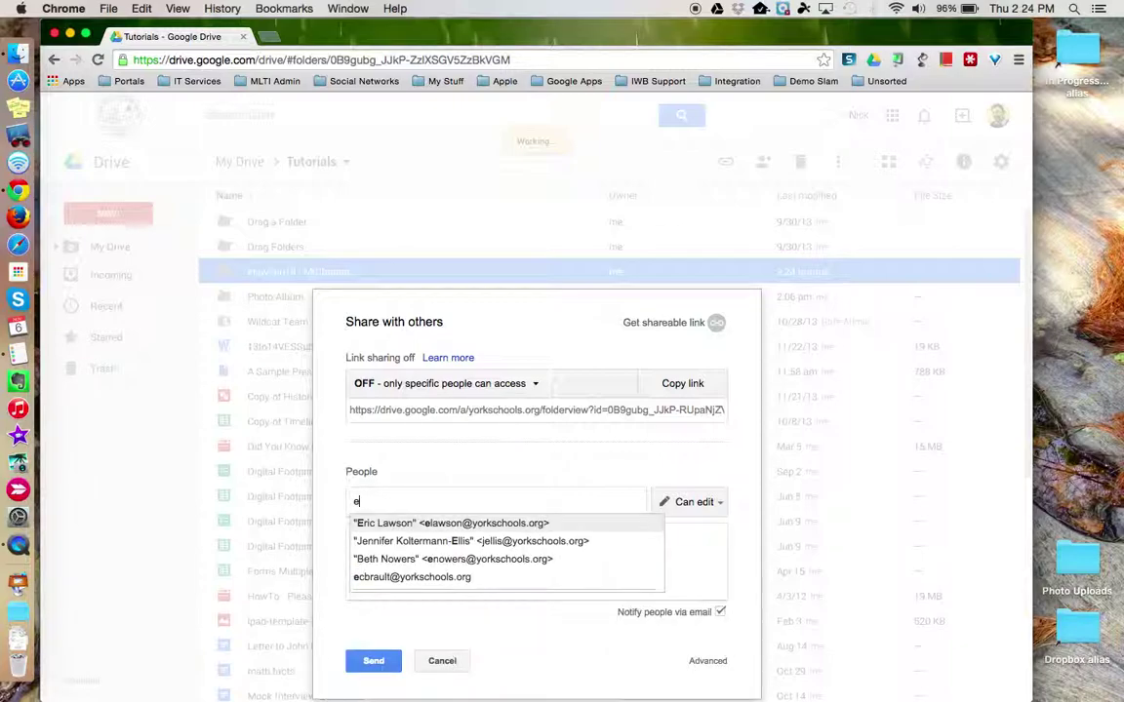
left_click(422, 522)
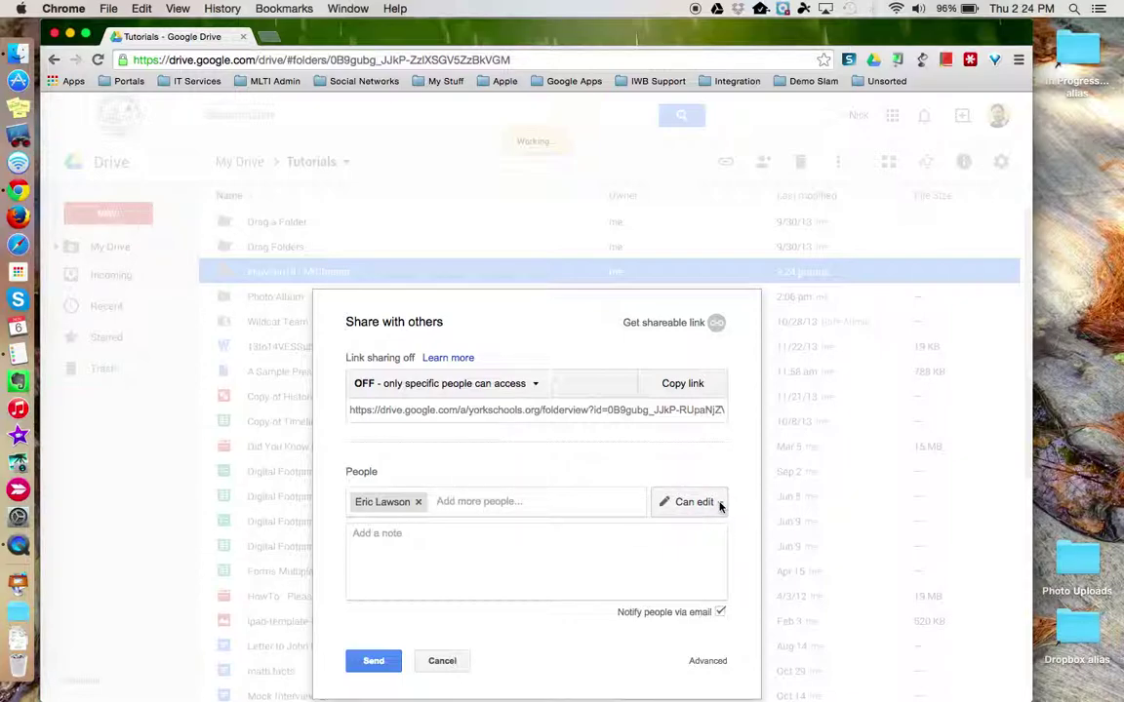
left_click(720, 505)
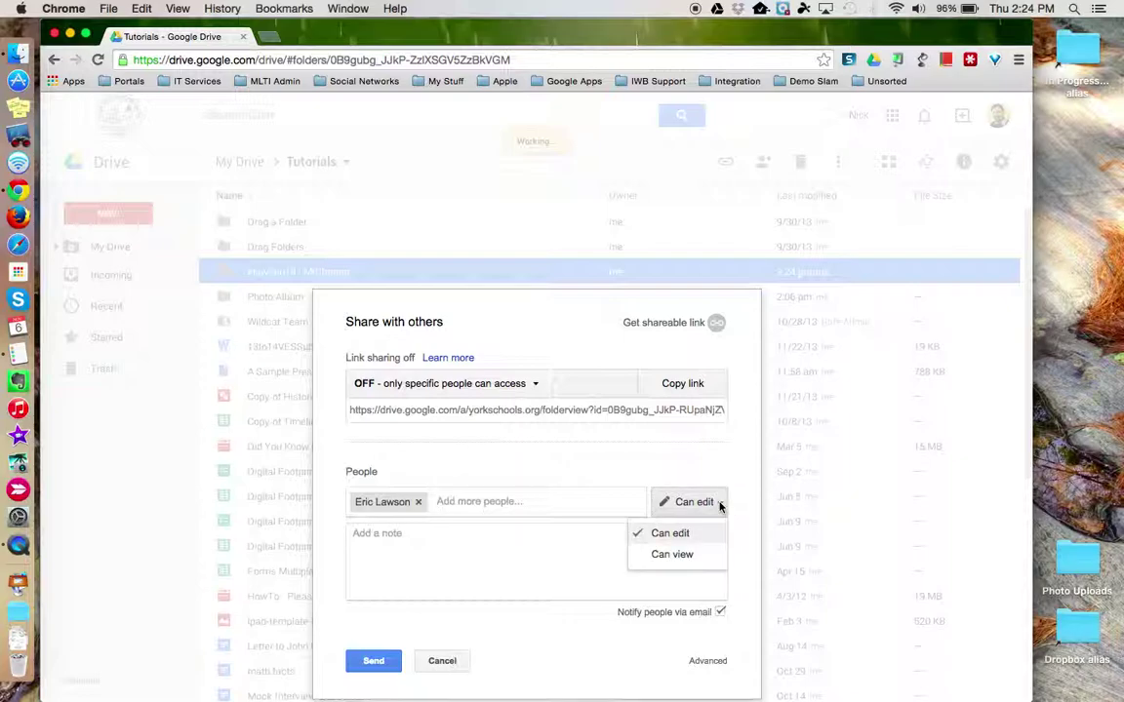
left_click(686, 557)
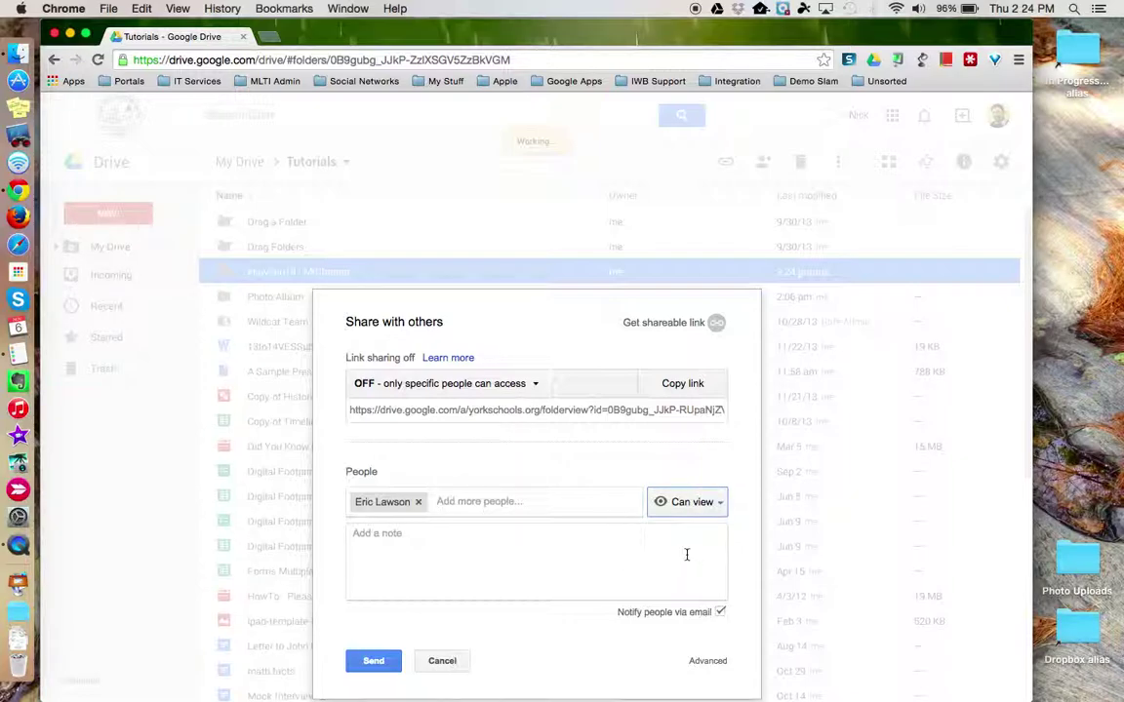
Step: Add the note "Add a little note here." to the folder invitation and turn off email notification
left_click(403, 537)
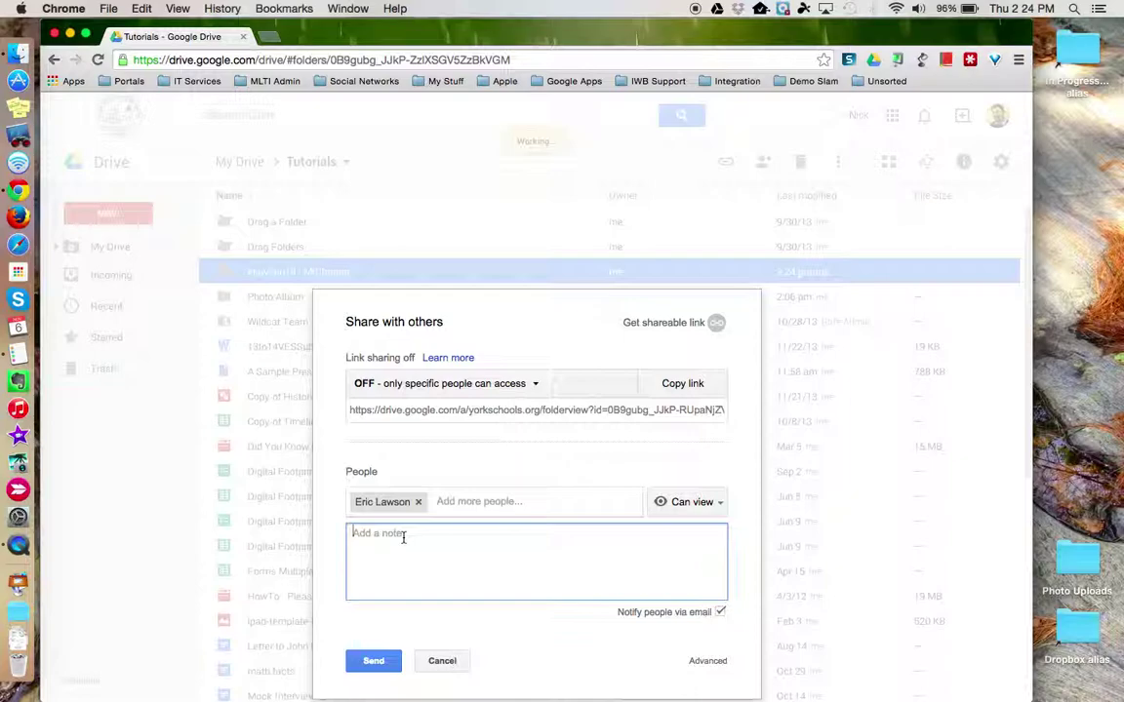
type("Add a little note hi")
type("re.")
left_click(720, 613)
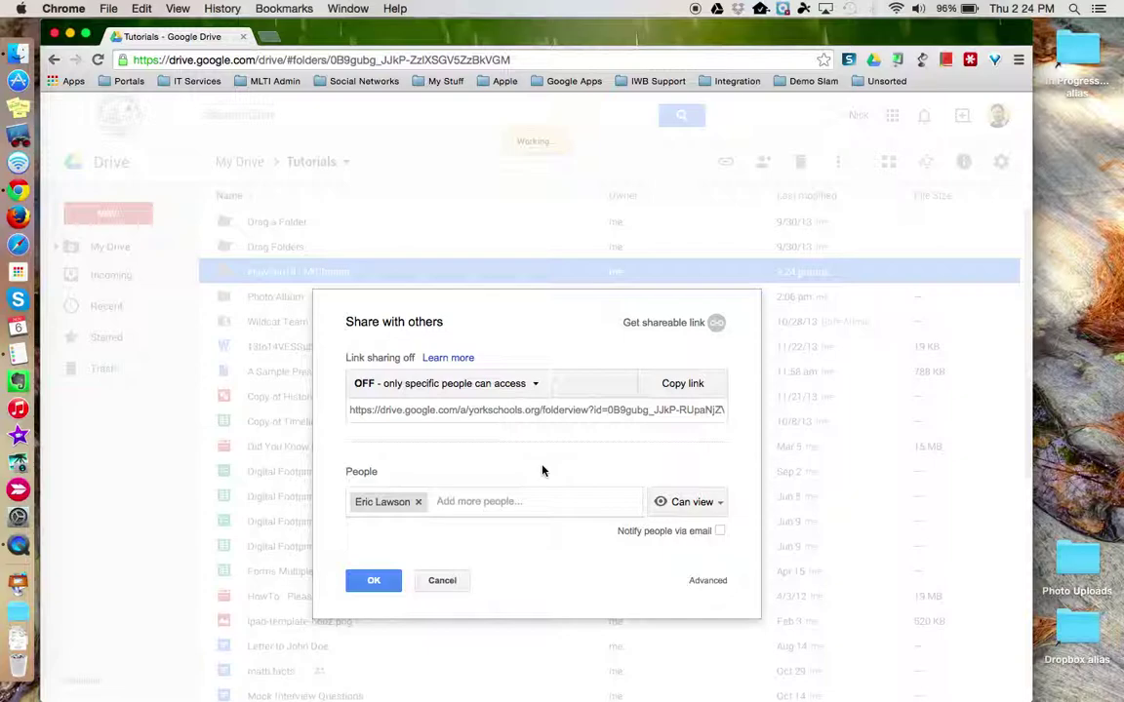
Step: Examine the folder's advanced sharing settings, including the link sharing levels and the invitee's permission options, without changing them
left_click(703, 582)
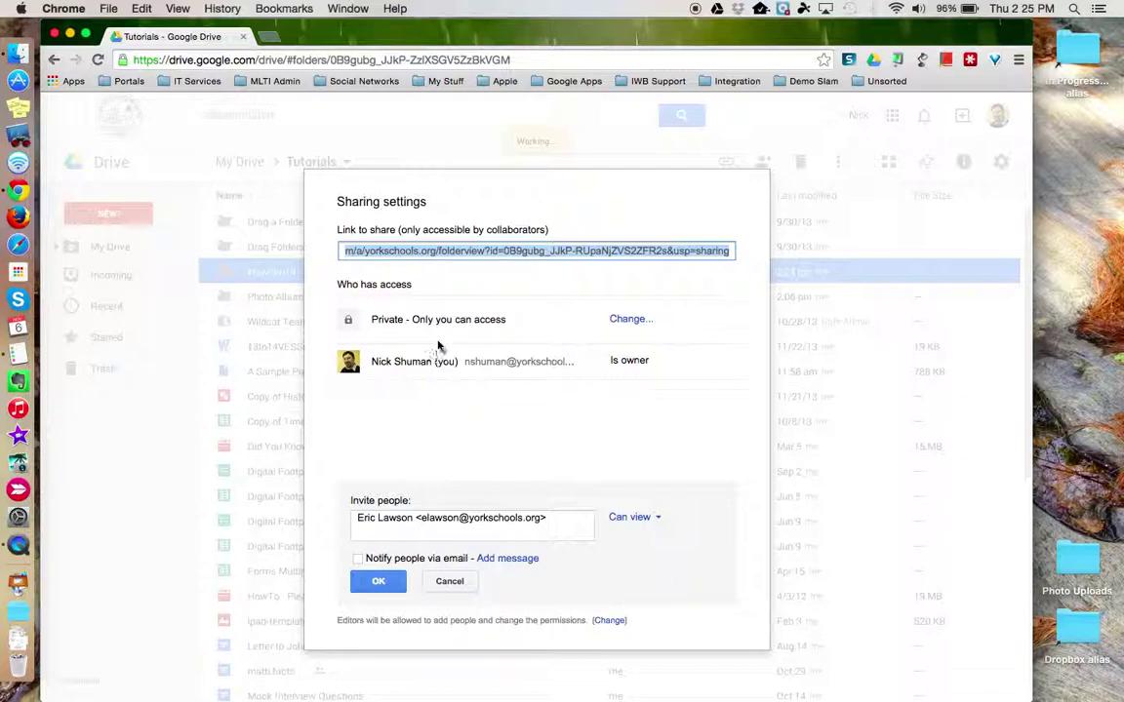
left_click(620, 322)
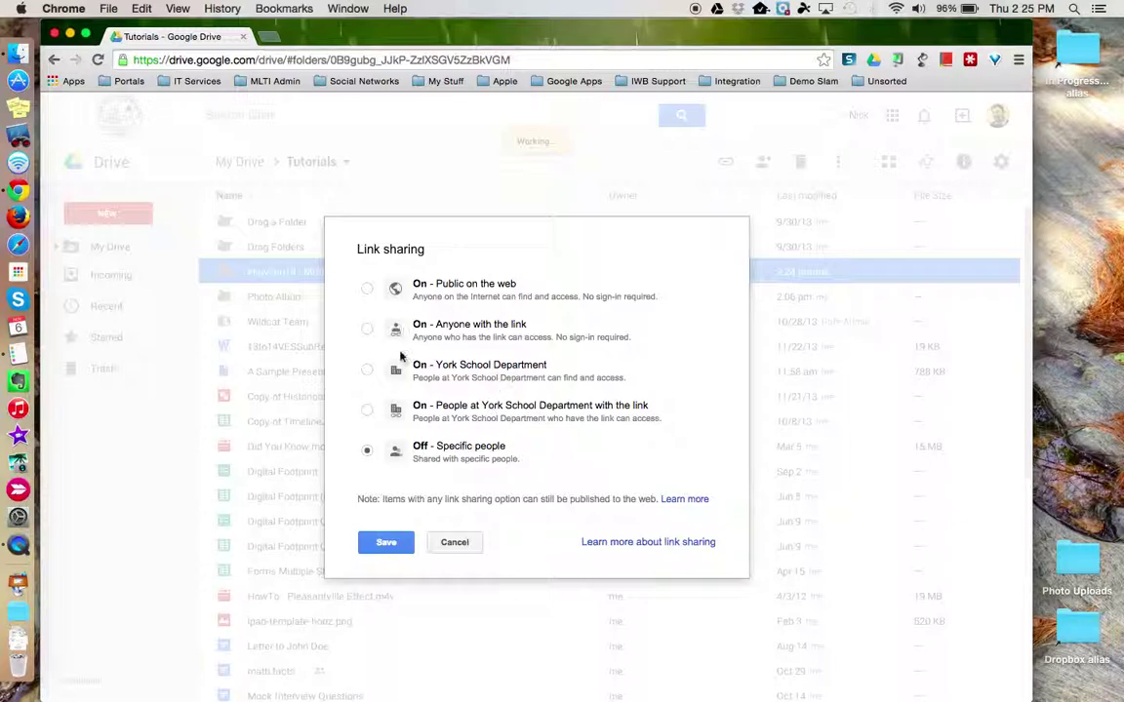
left_click(450, 538)
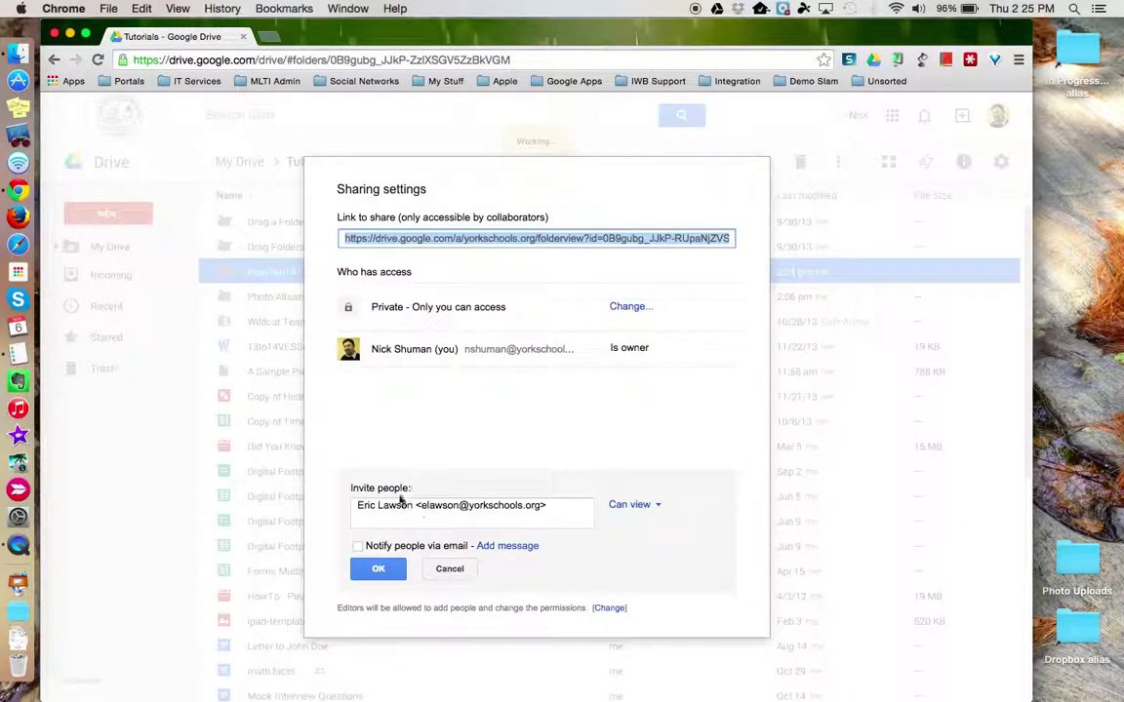
left_click(543, 509)
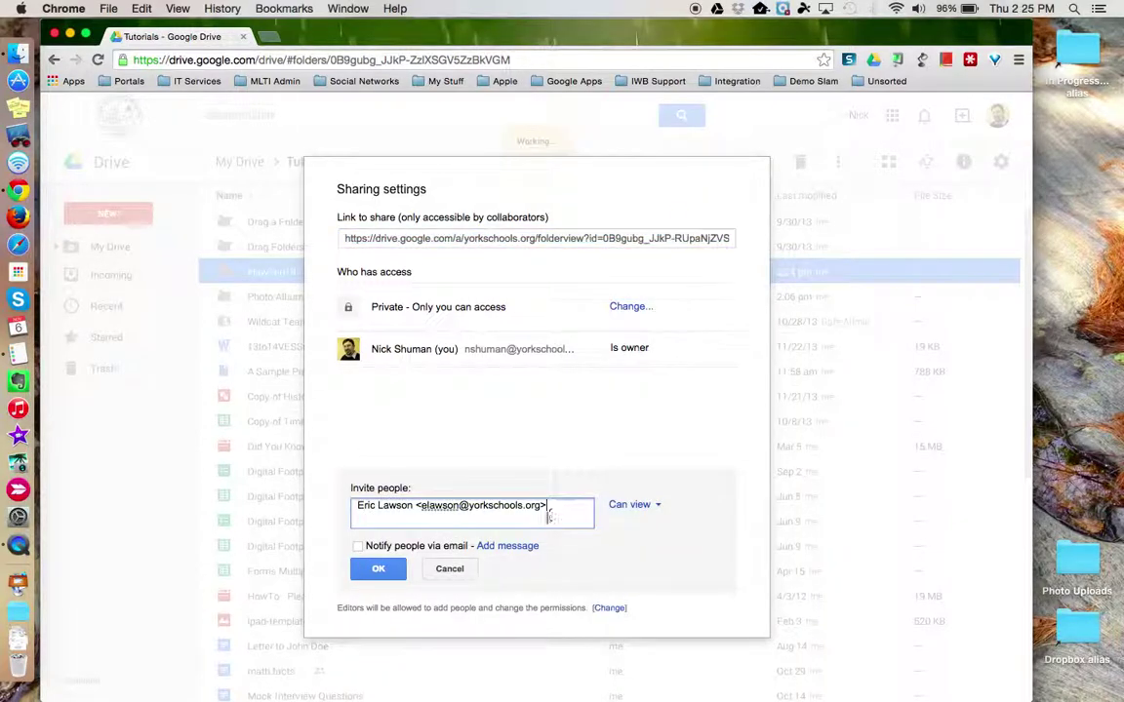
left_click(654, 505)
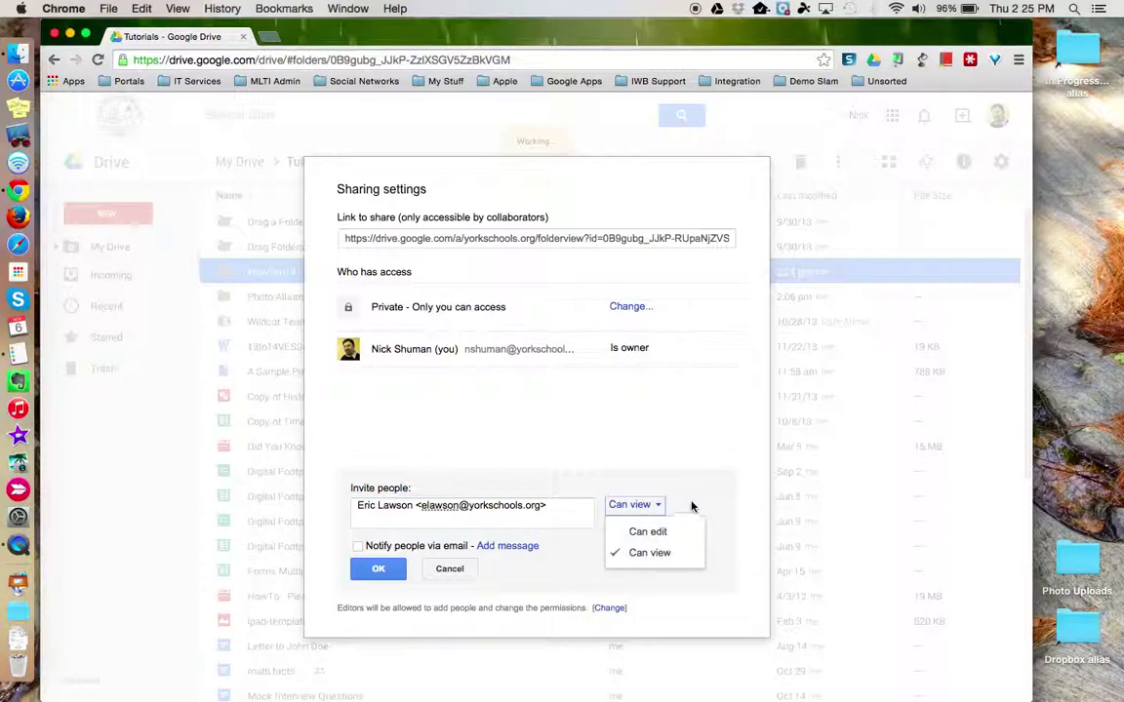
left_click(693, 507)
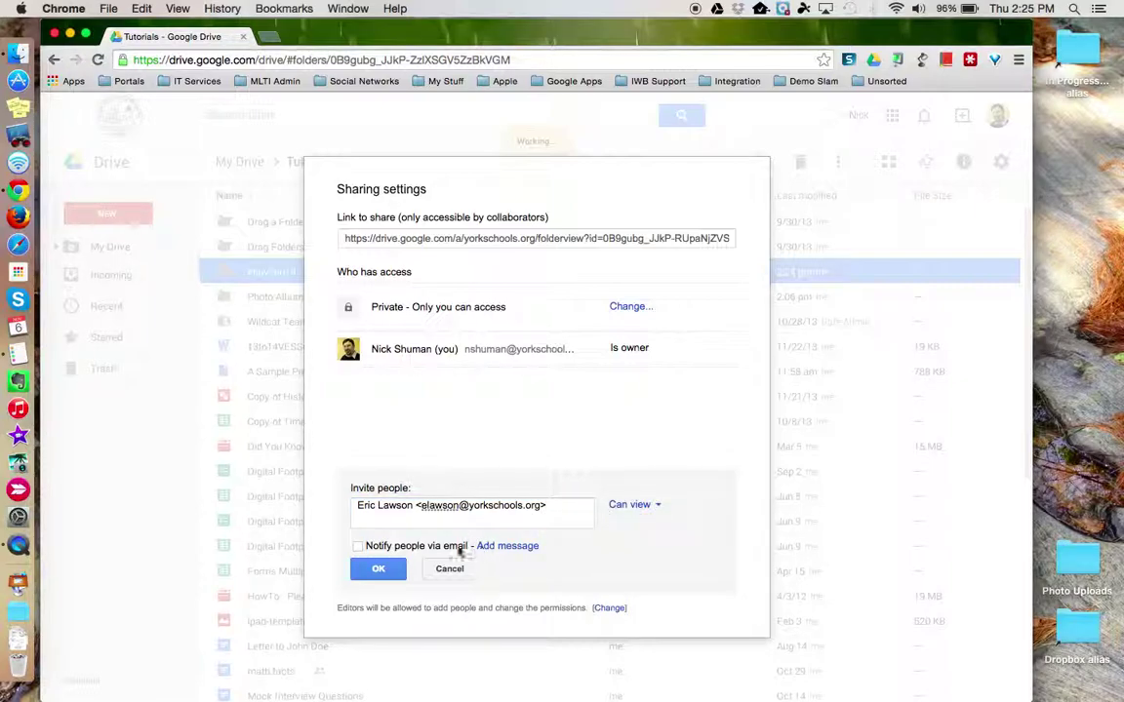
Step: Enable email notification with a copy to yourself, then cancel the folder invitation and close the sharing settings
left_click(358, 548)
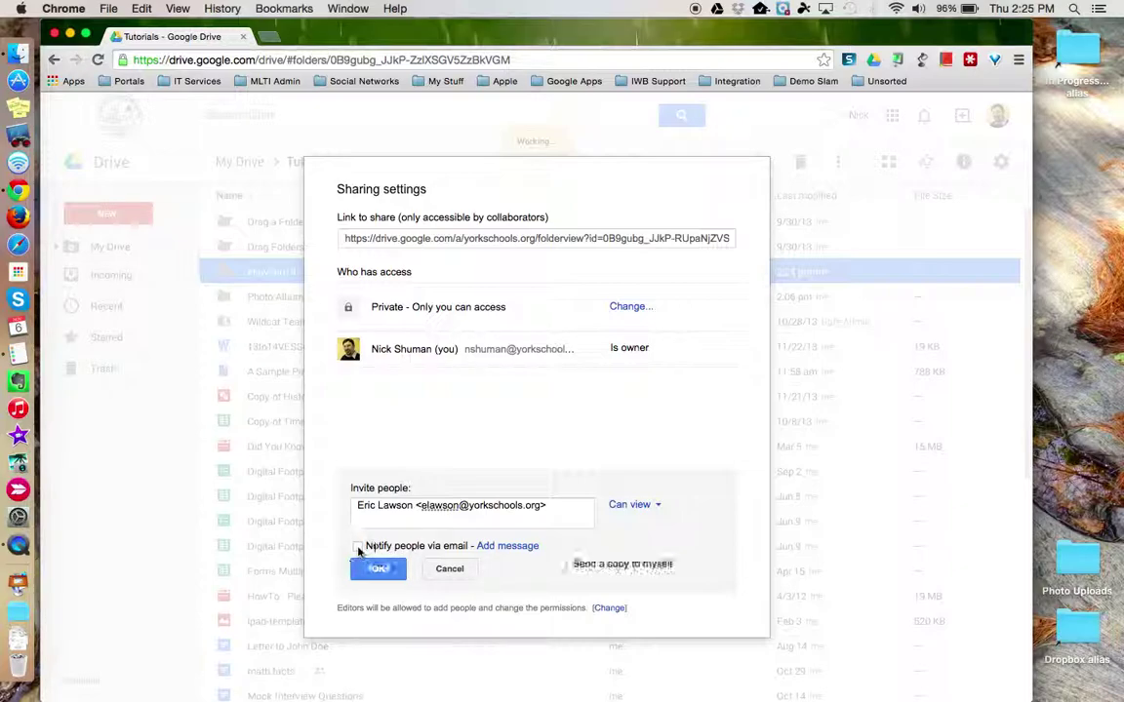
left_click(517, 547)
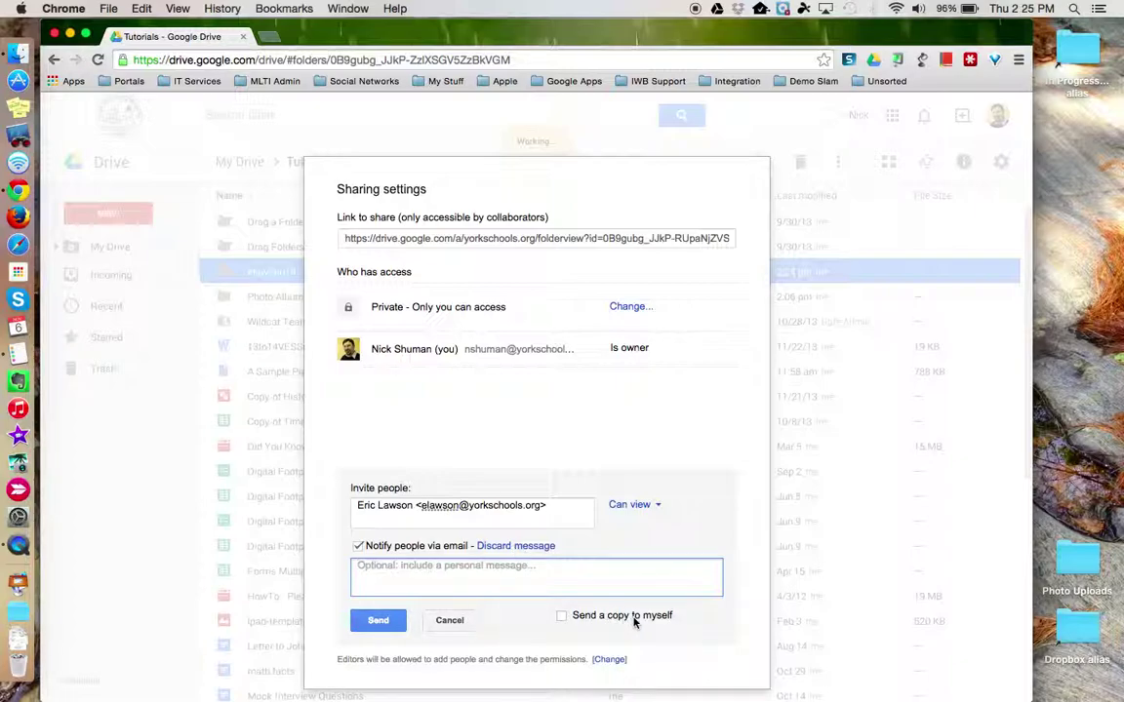
left_click(562, 617)
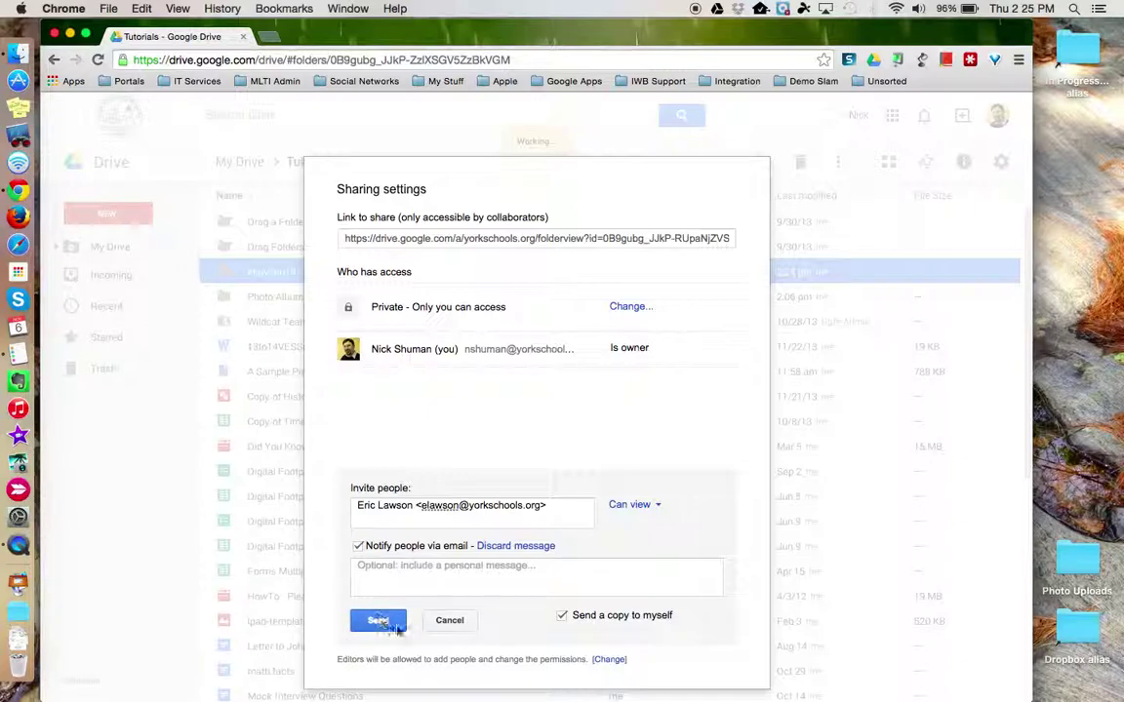
left_click(451, 622)
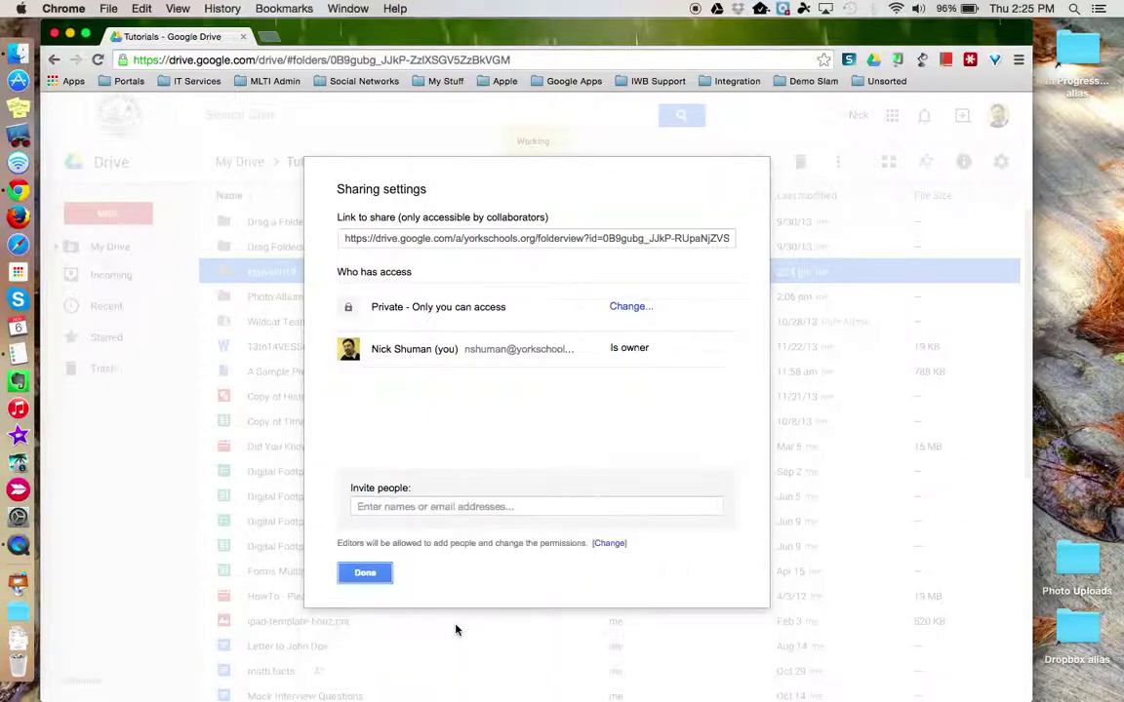
left_click(385, 574)
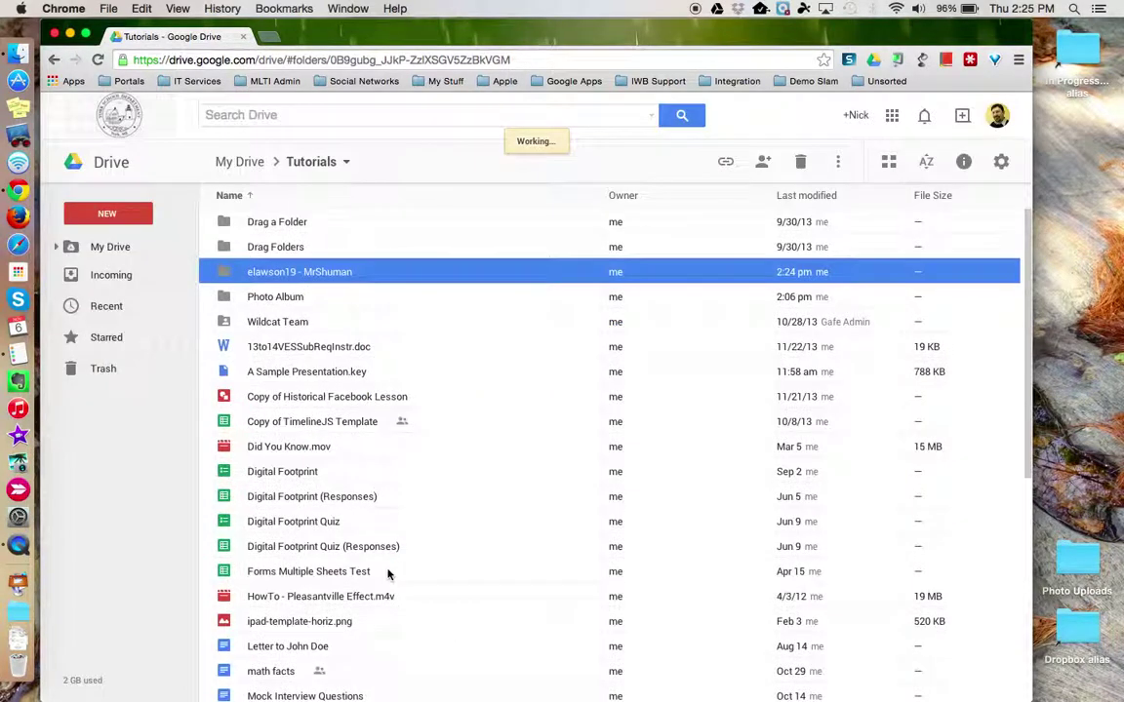
Step: Turn on link sharing for A Sample Collaborative Document inside the folder, letting people at York School Department with the link comment
double_click(297, 273)
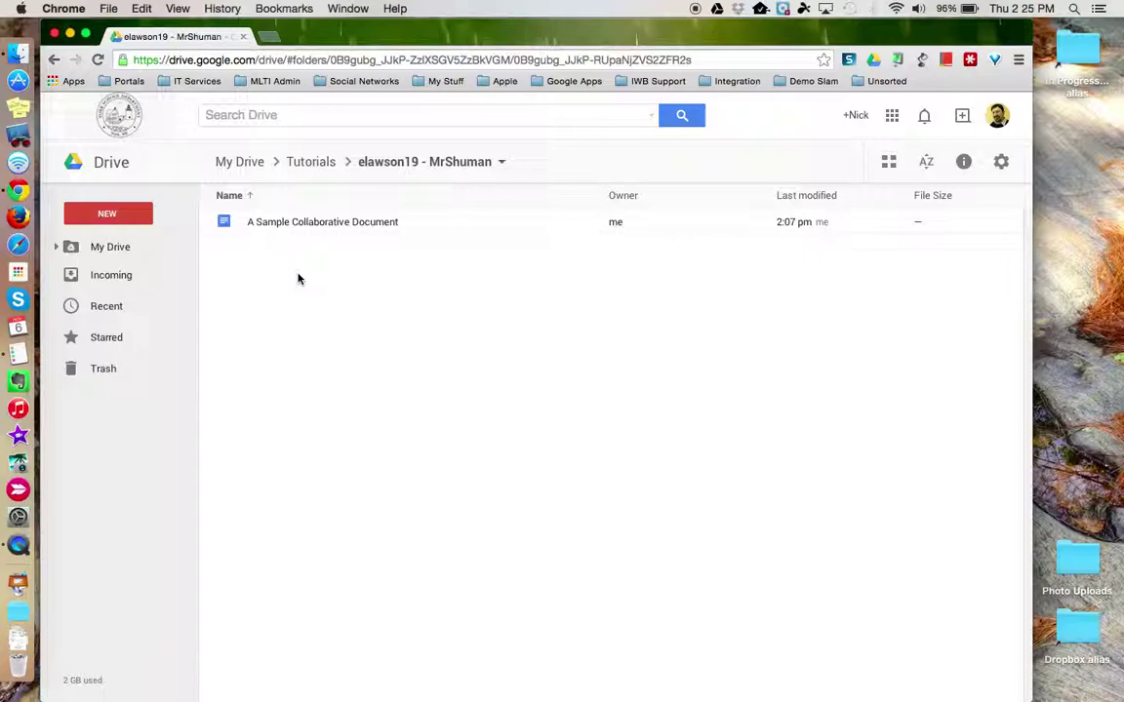
left_click(273, 221)
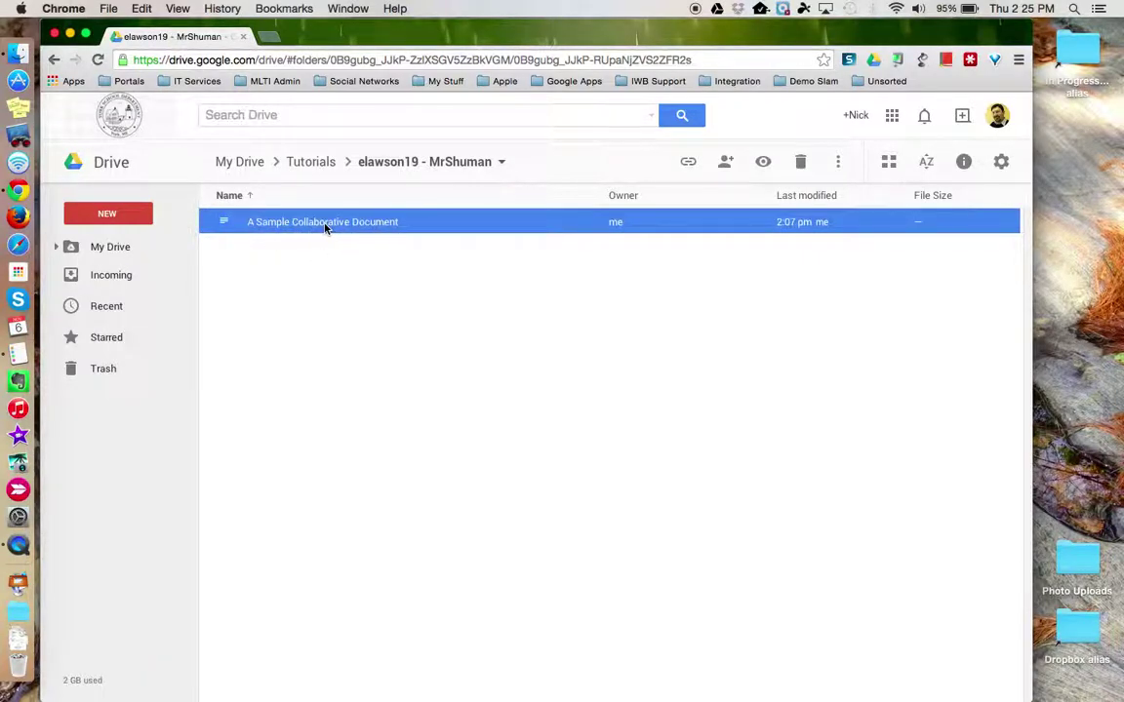
left_click(728, 171)
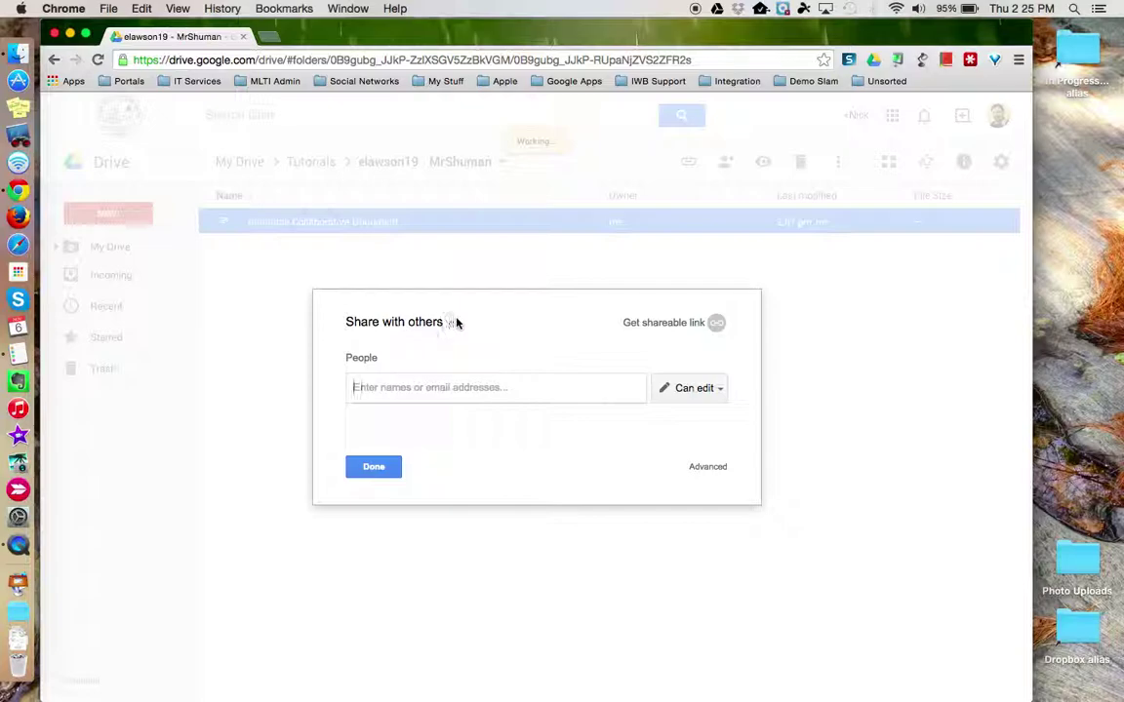
left_click(716, 323)
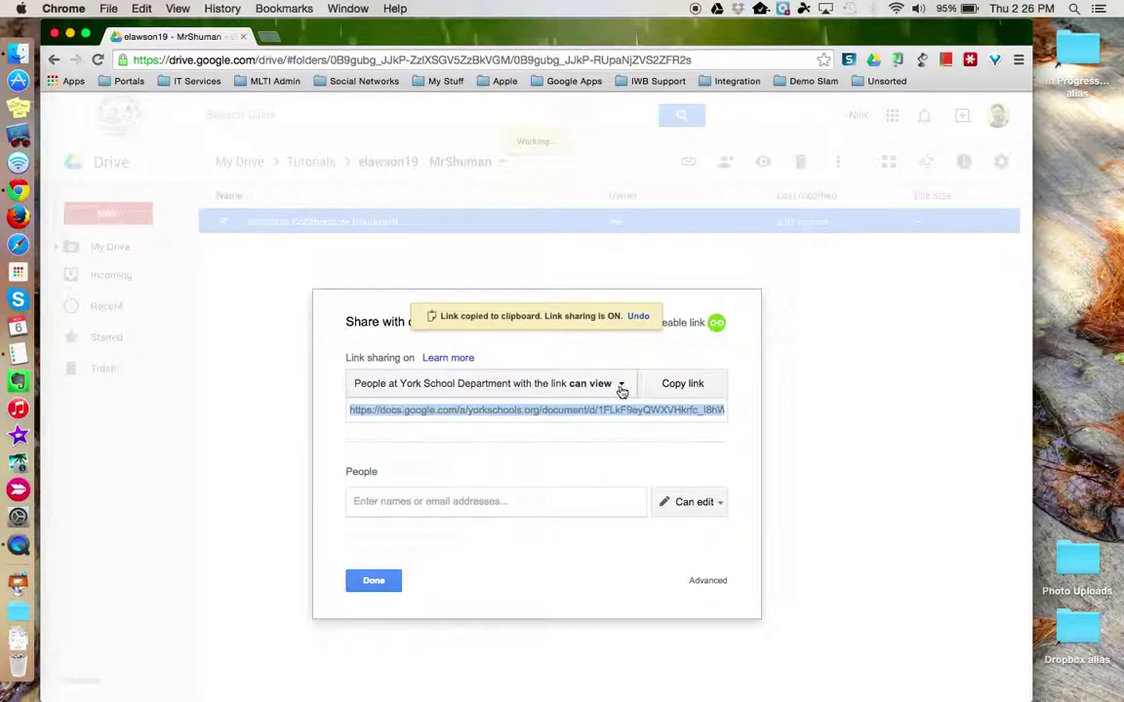
left_click(621, 384)
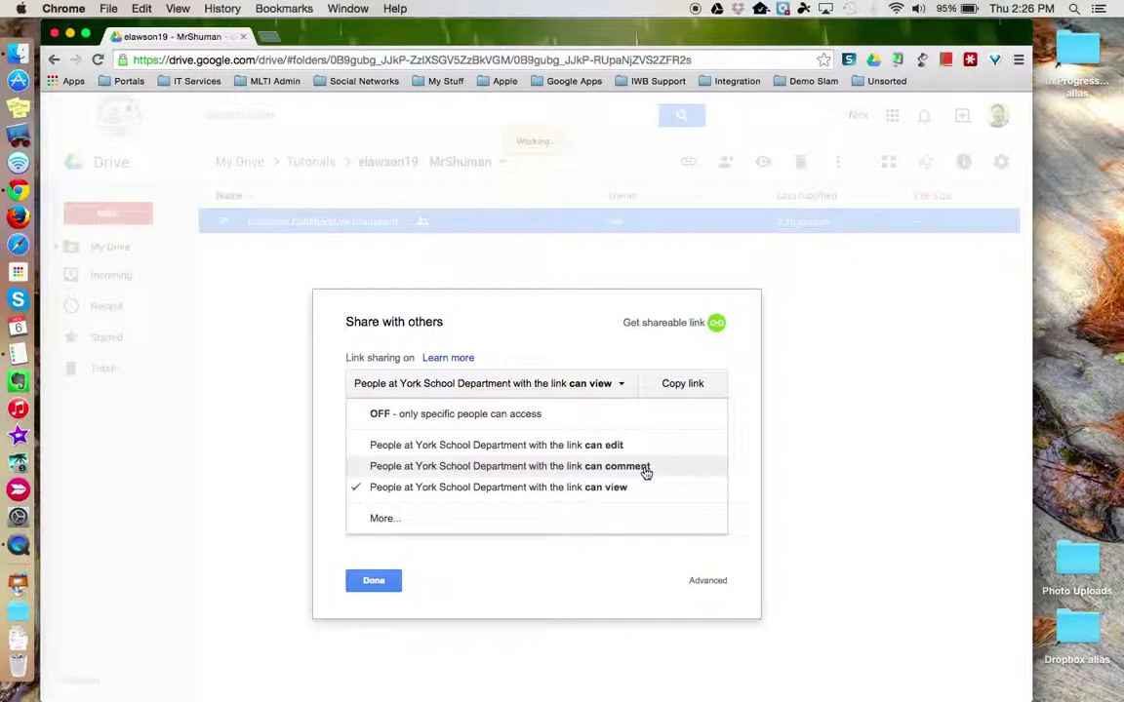
left_click(645, 472)
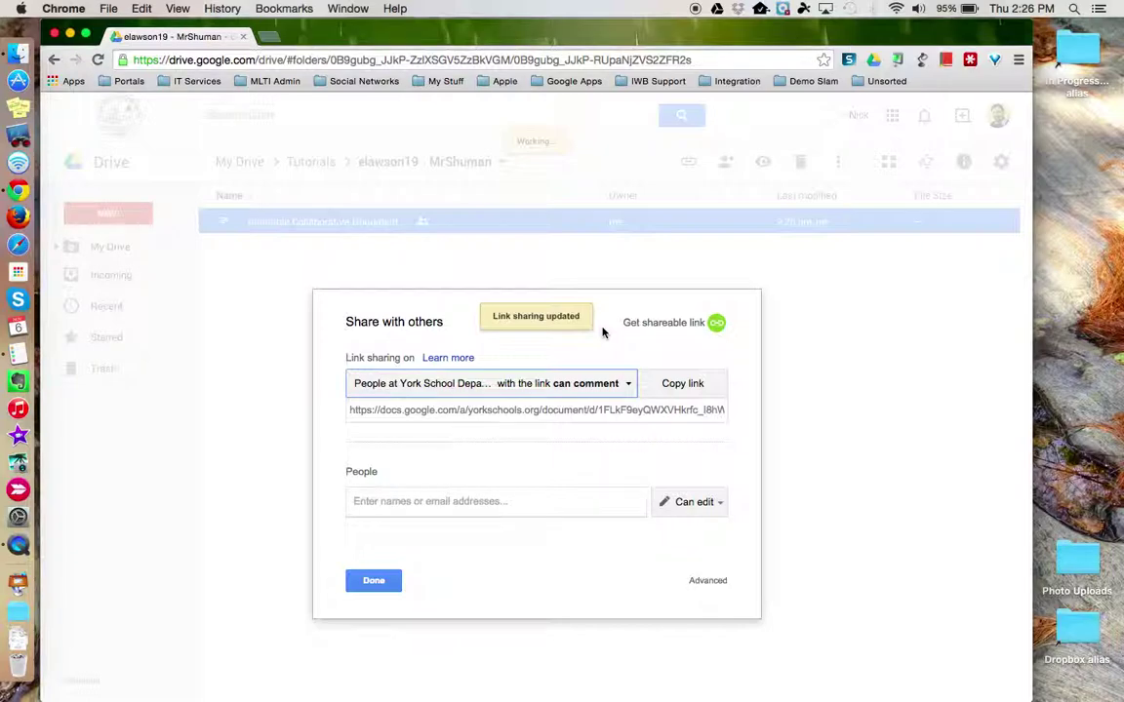
Step: Turn off link sharing for A Sample Collaborative Document so only specific people can access it
left_click(627, 385)
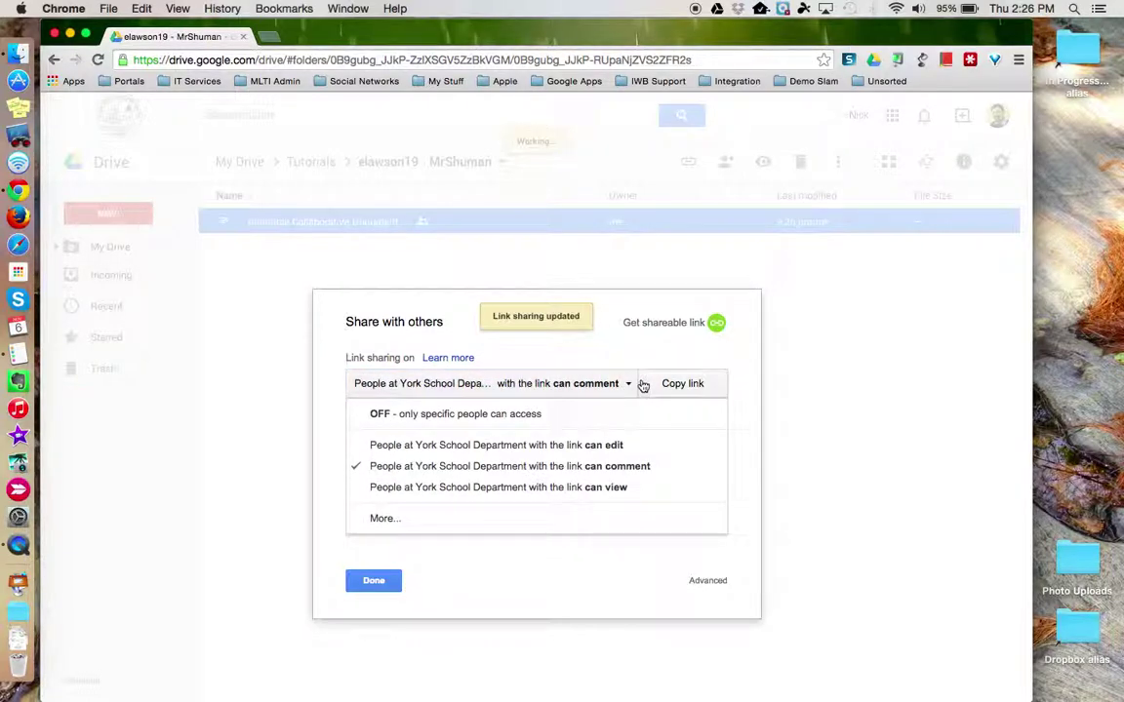
left_click(409, 414)
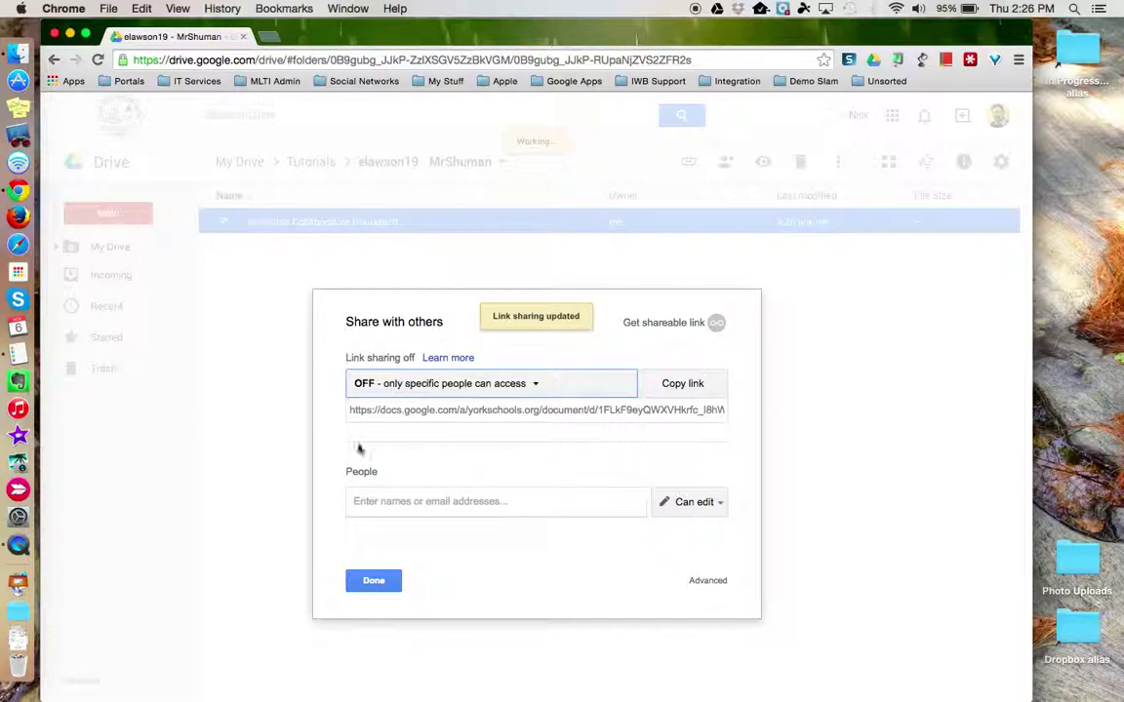
Step: Prepare an invitation for the Tech Team group with Can view permission and the note "A little note."
left_click(356, 506)
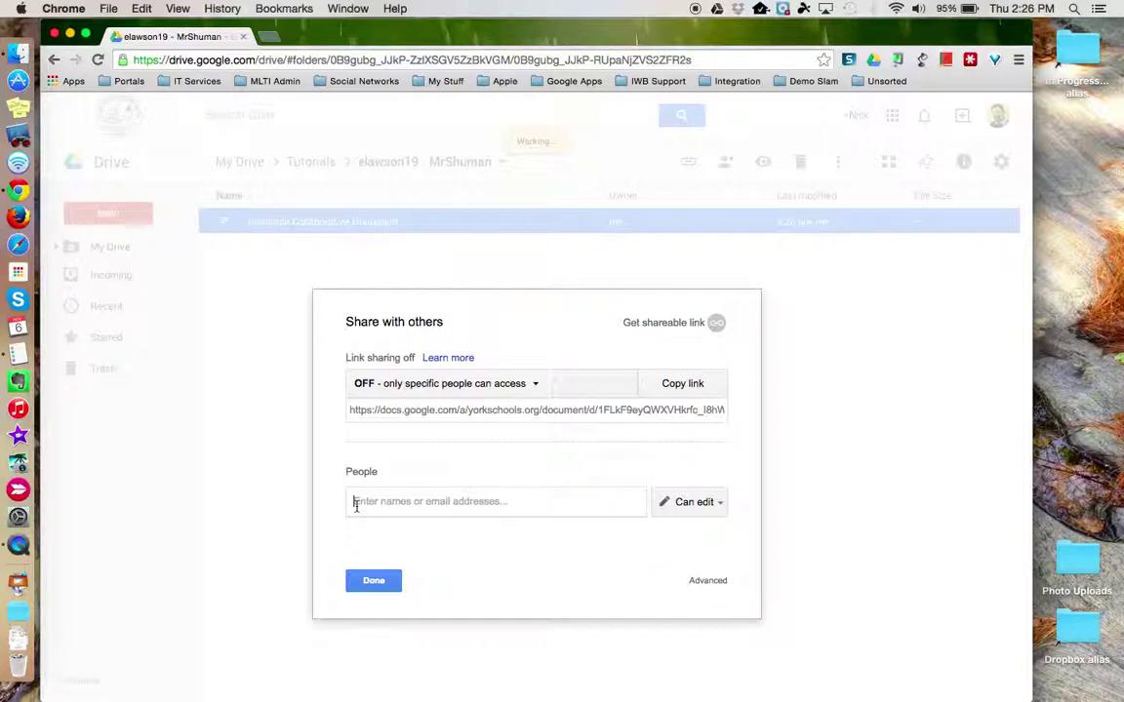
type("tech team")
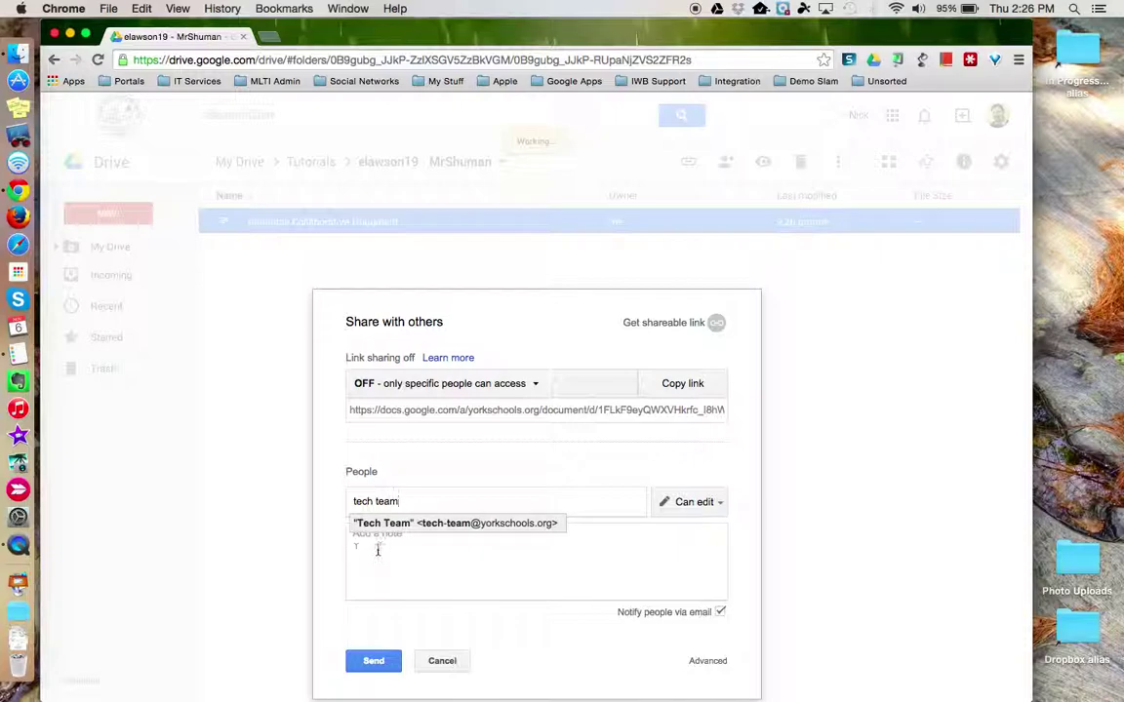
left_click(421, 525)
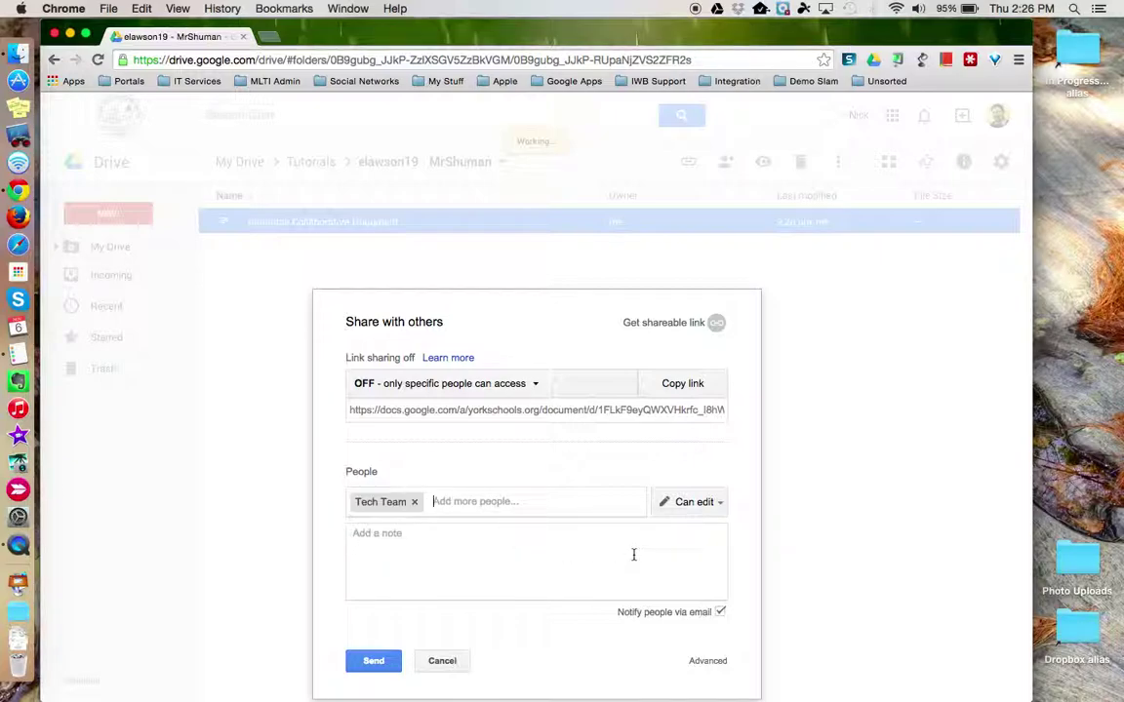
left_click(719, 503)
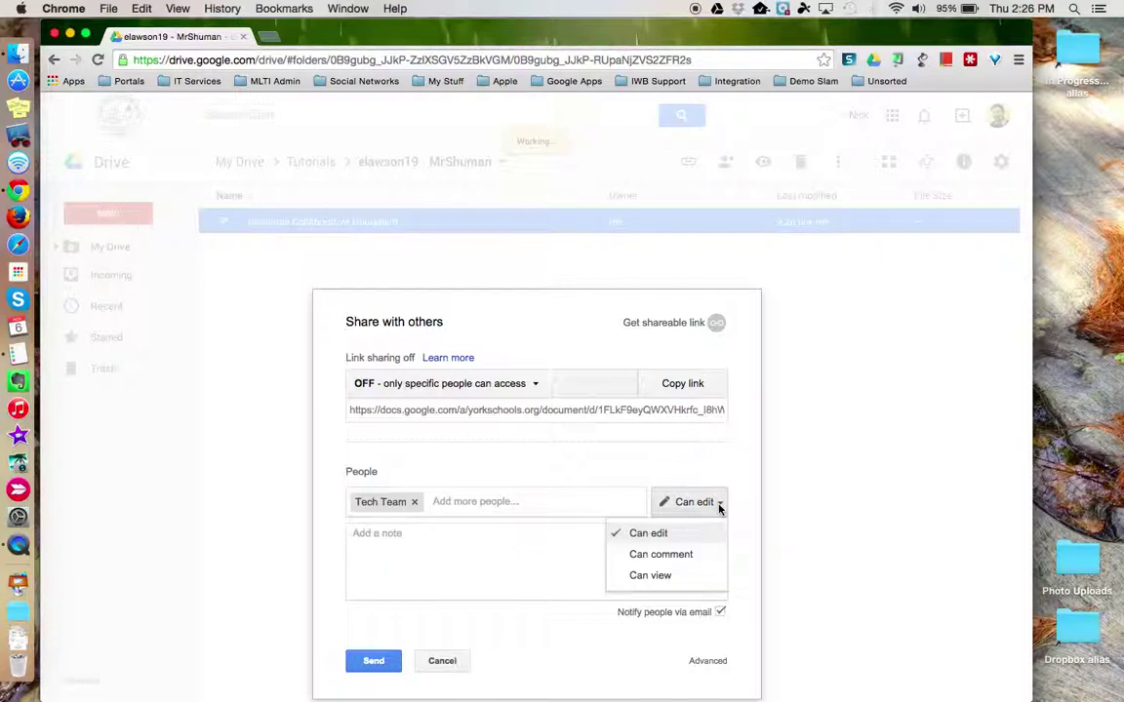
left_click(664, 577)
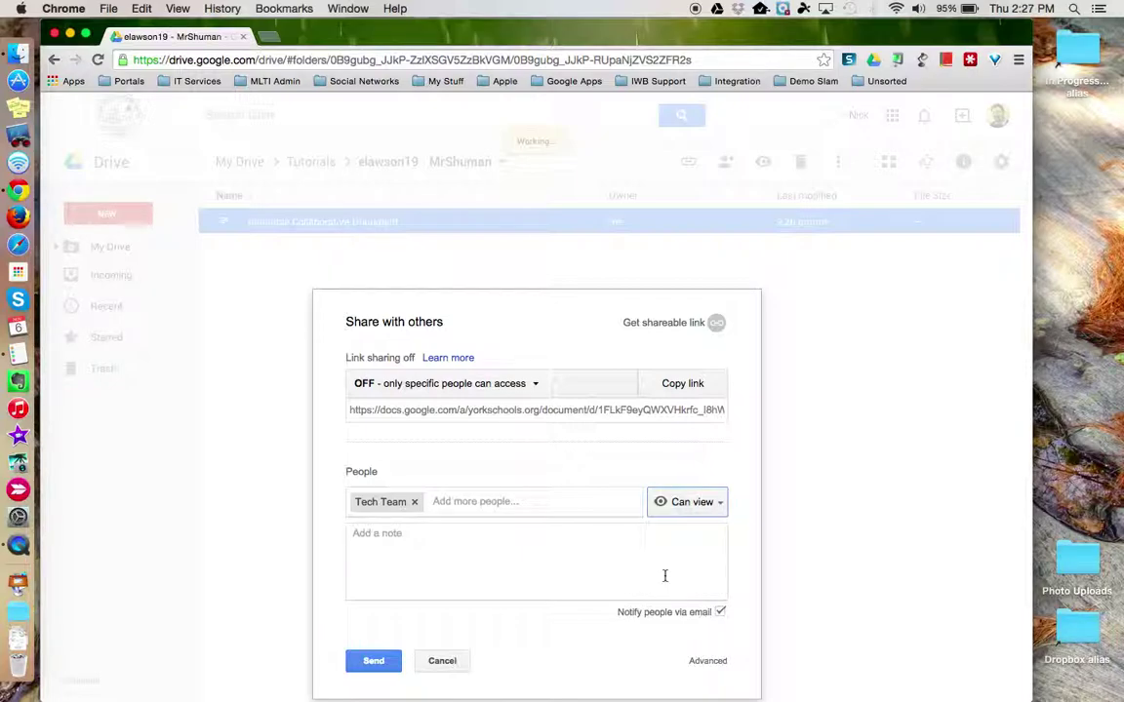
left_click(516, 562)
type("A little note.")
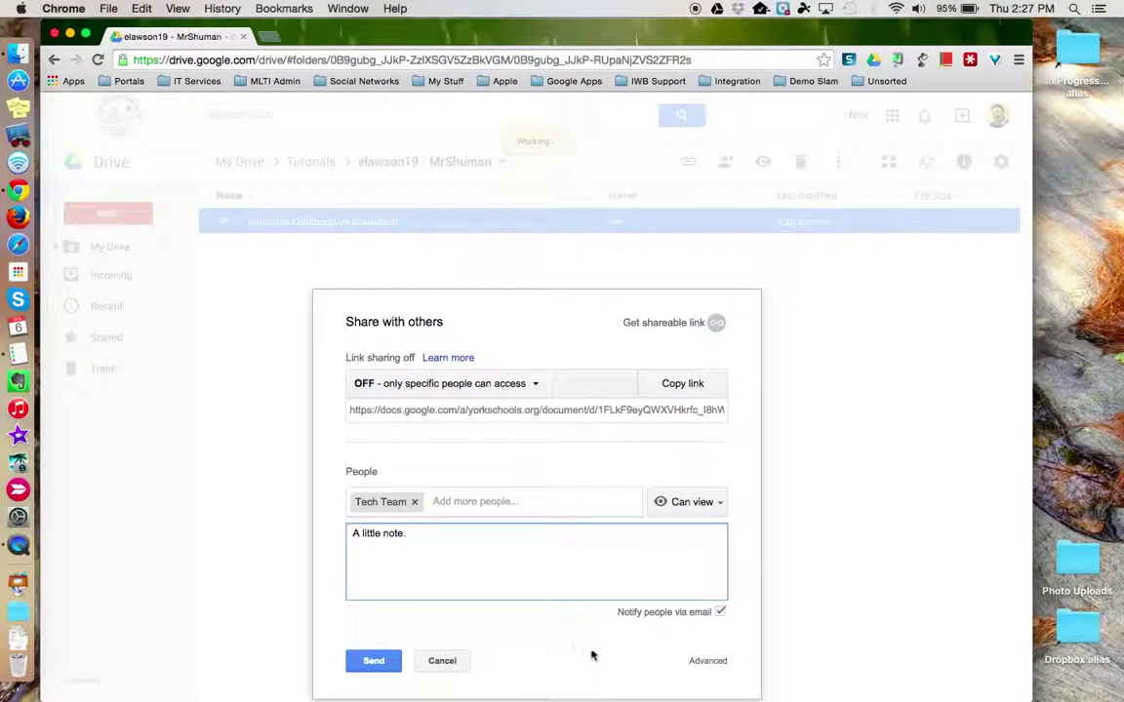
Step: Examine the document's advanced sharing settings, including the link sharing levels and the Tech Team permission options, without changing them
left_click(708, 665)
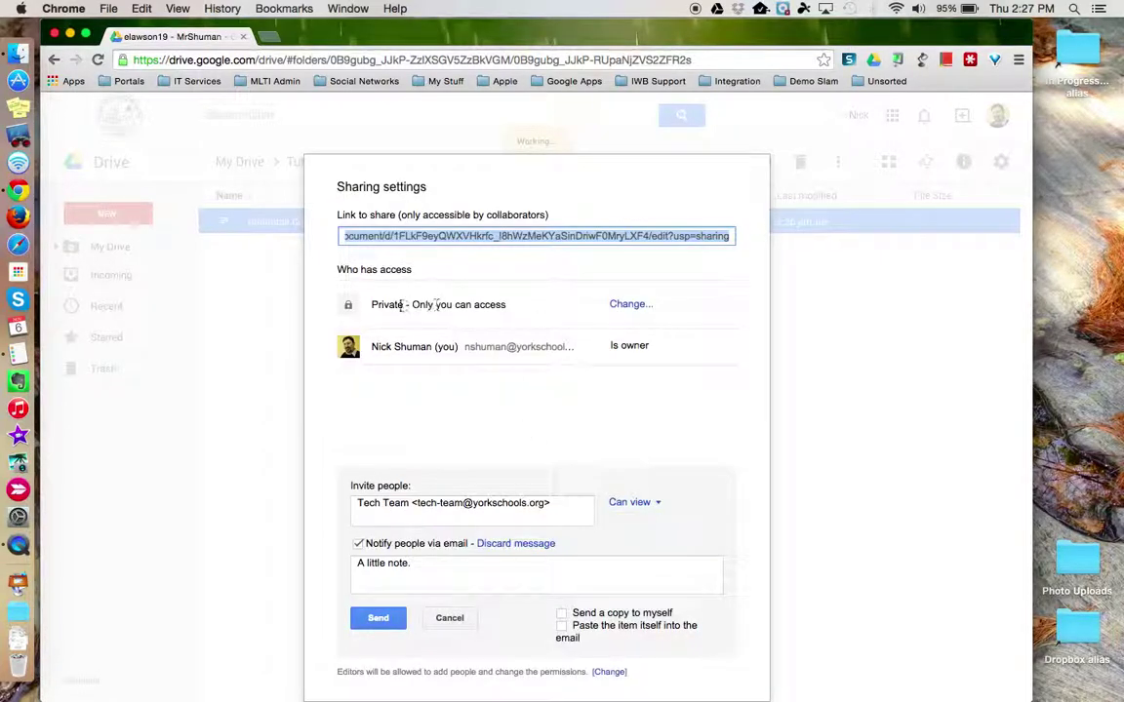
left_click(629, 308)
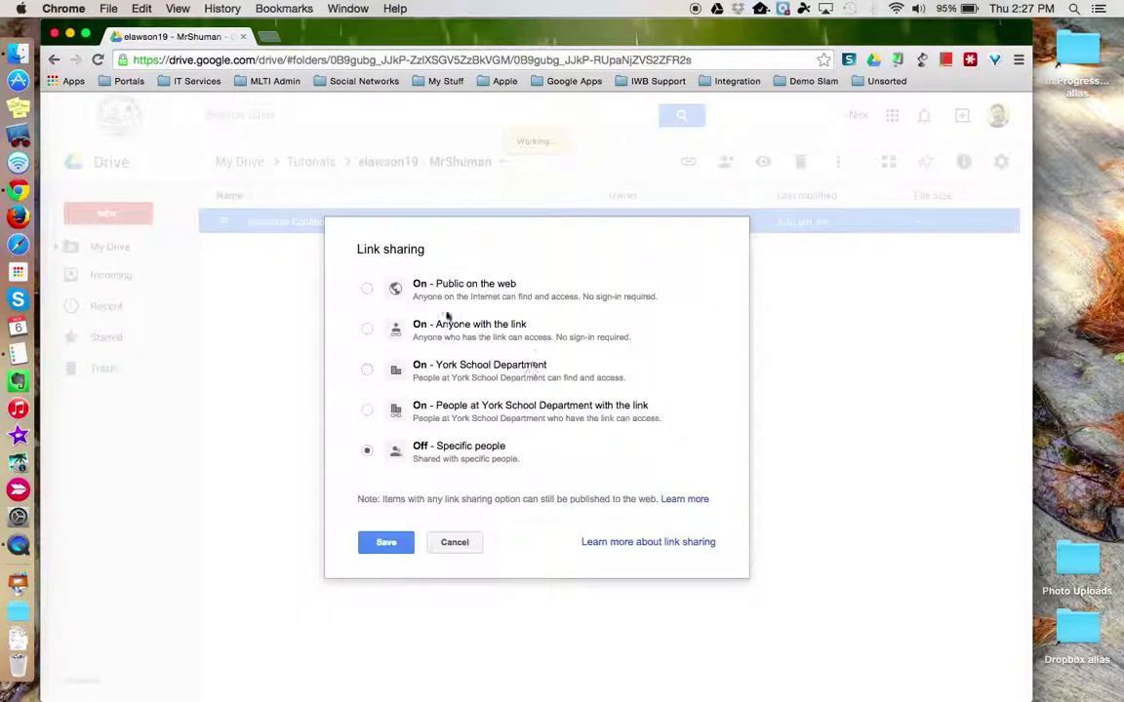
left_click(453, 543)
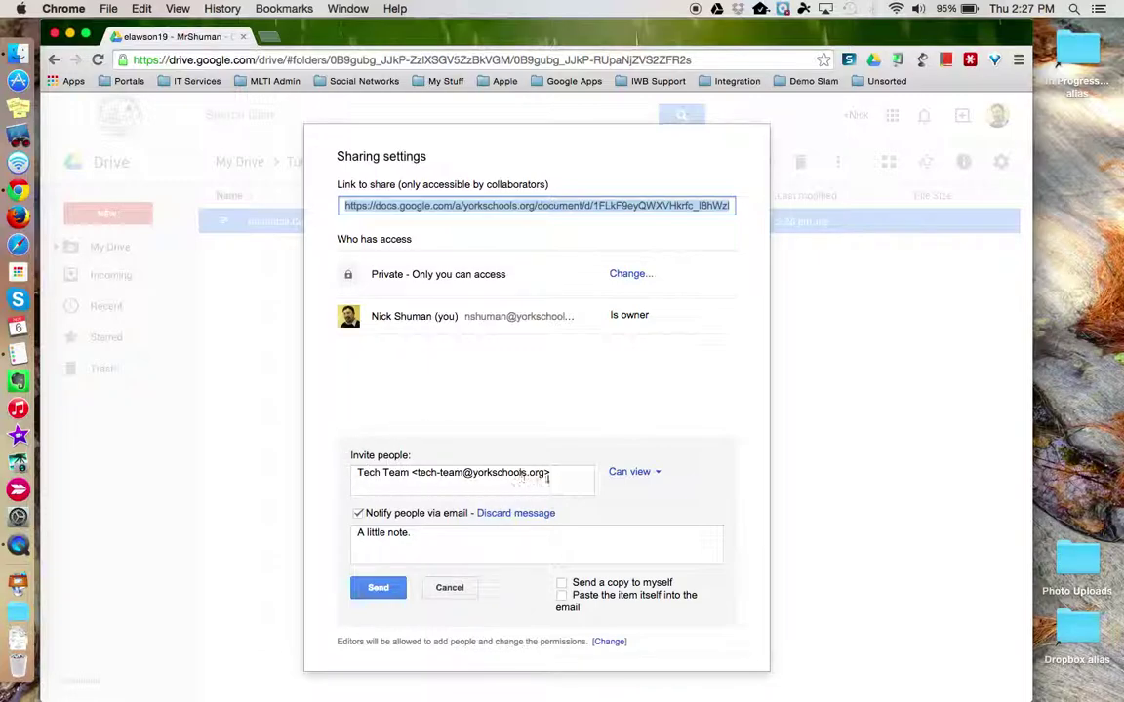
left_click(508, 475)
left_click(660, 476)
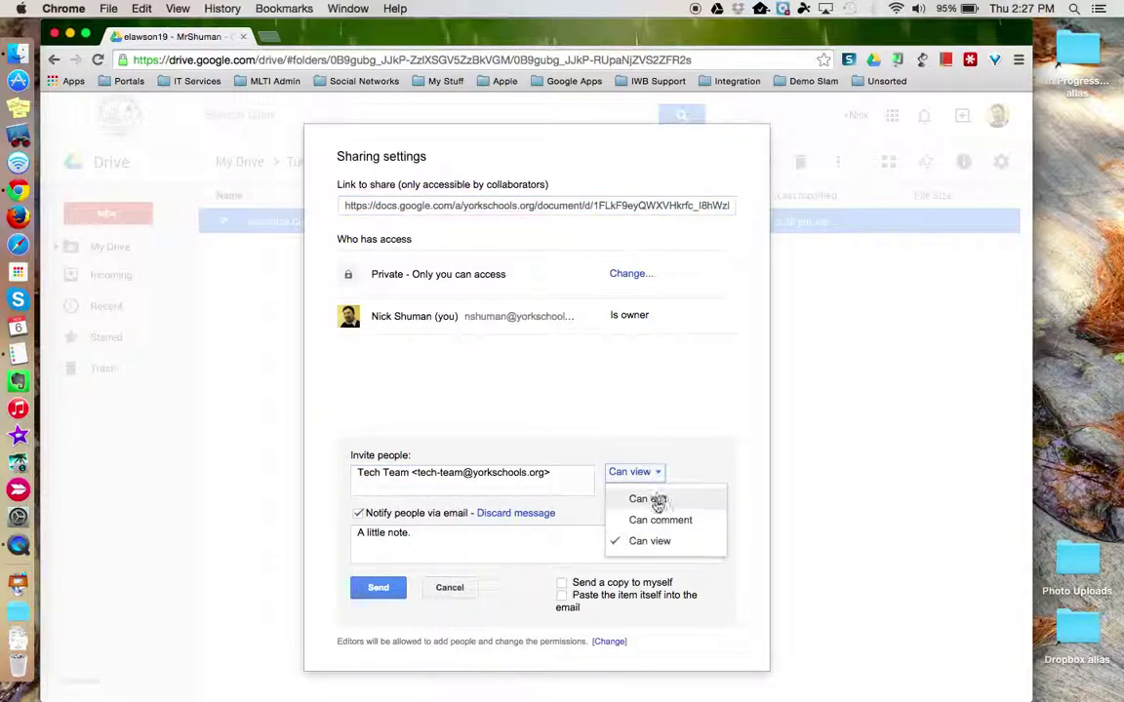
left_click(636, 475)
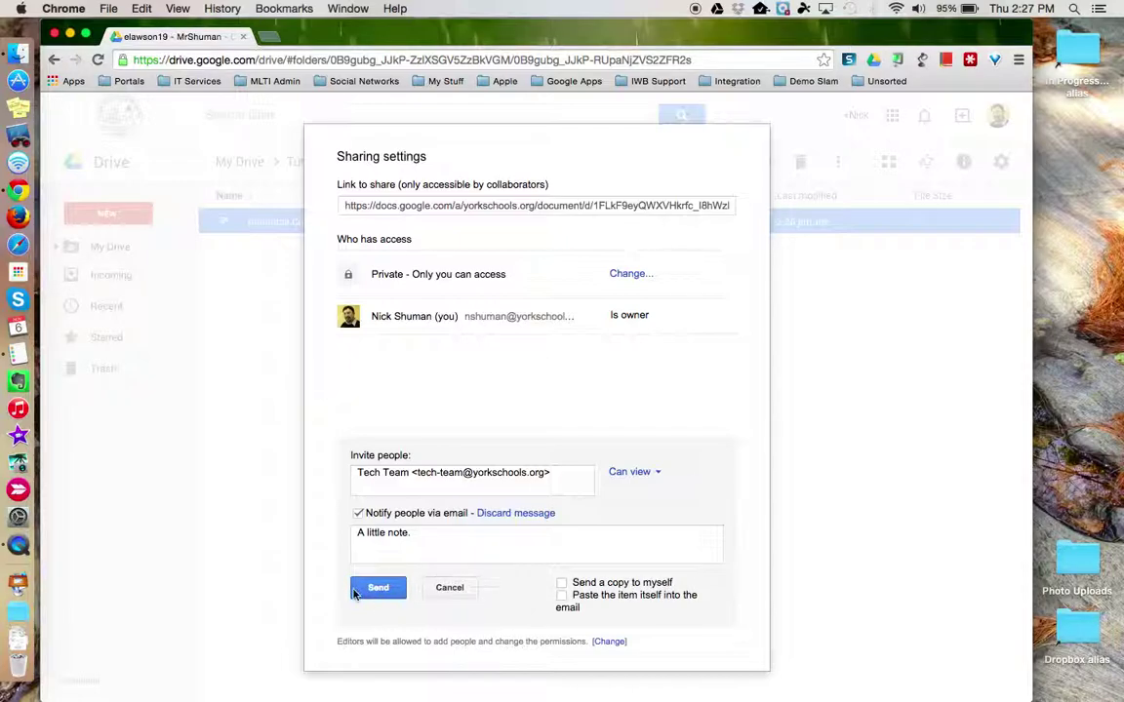
Step: Cancel the Tech Team invitation and close the document's sharing settings
left_click(449, 588)
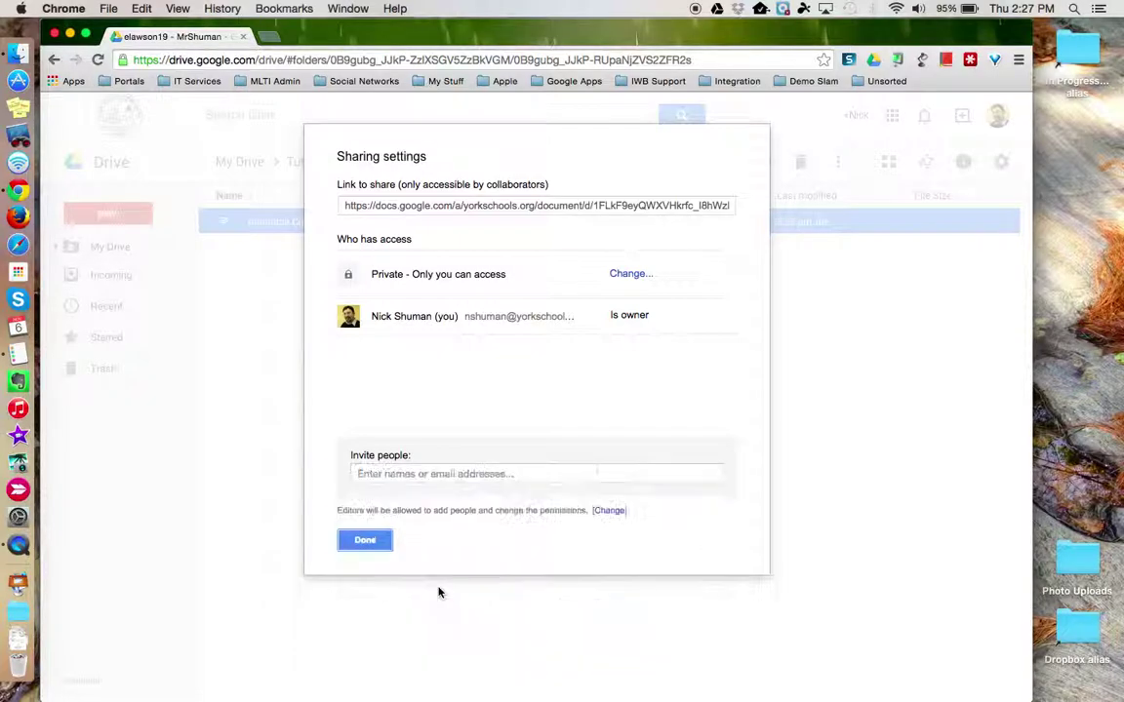
left_click(377, 537)
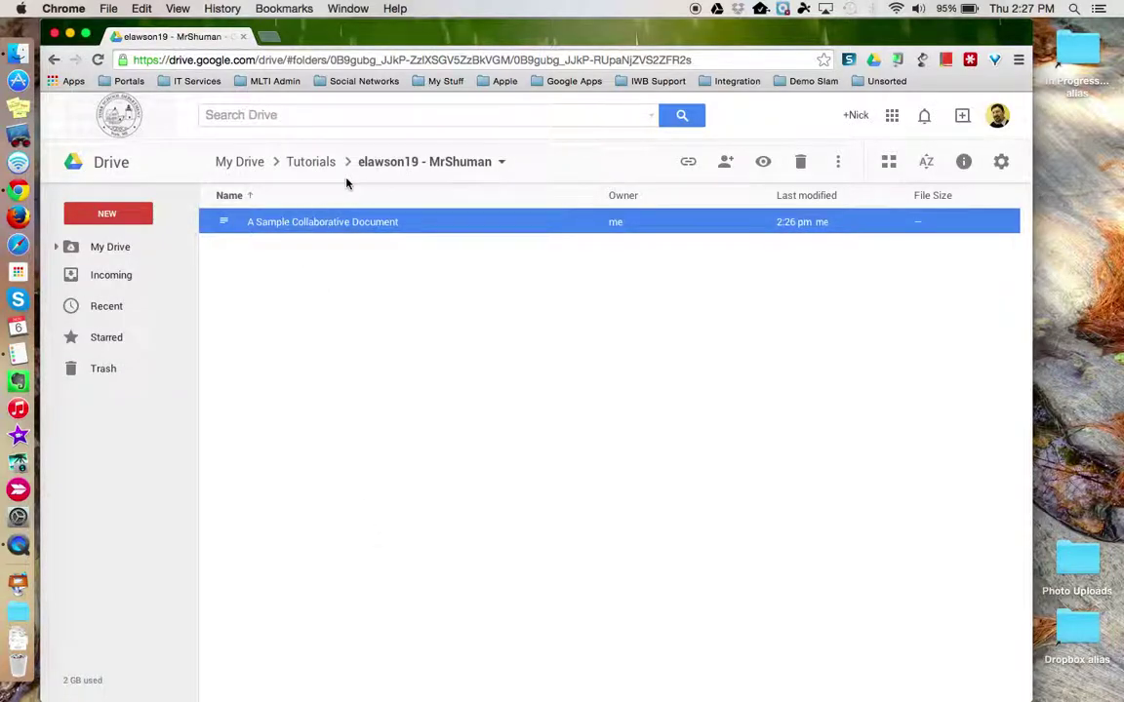
Step: Reopen the sharing dialog for A Sample Collaborative Document
left_click(724, 167)
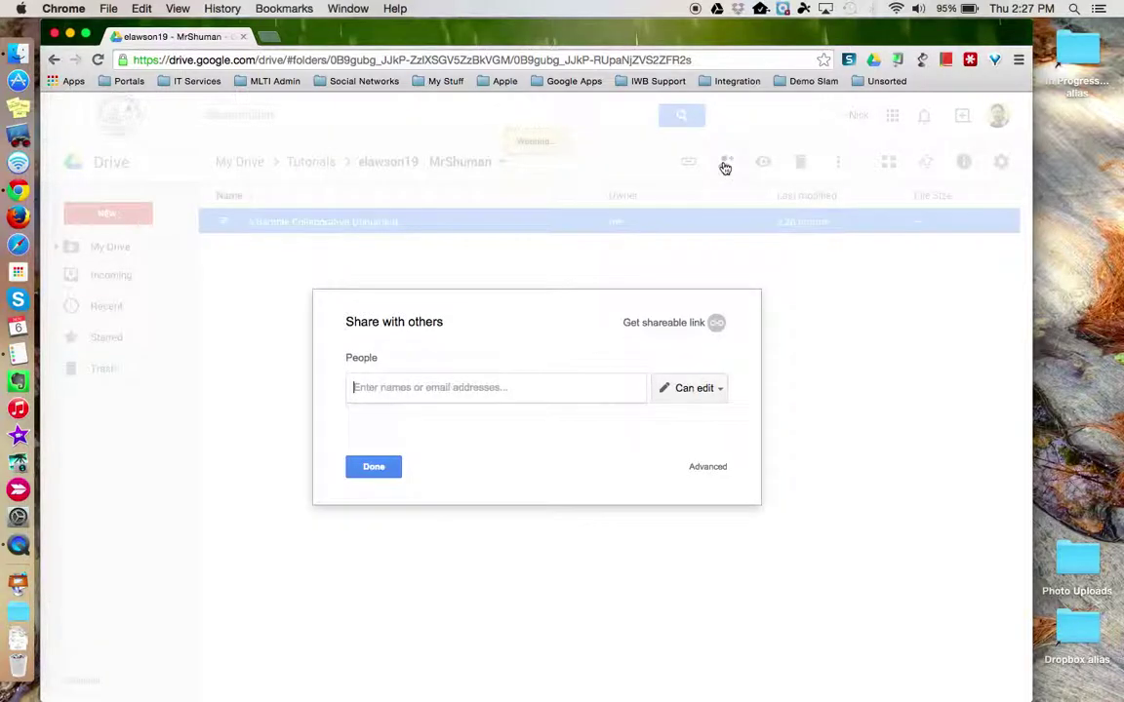